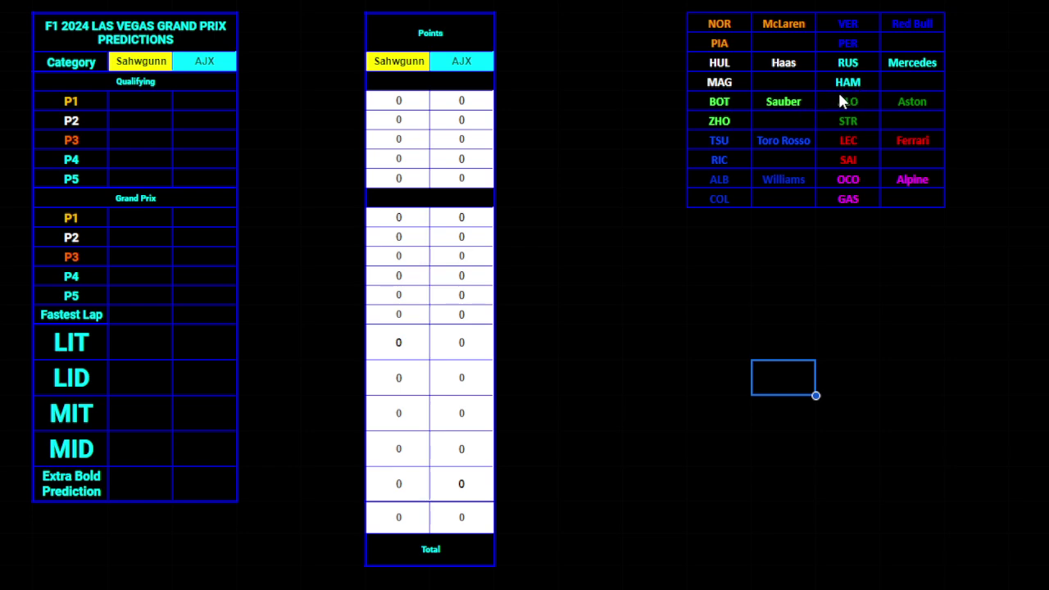
Copy SAI from the driver table into Qualifying P5 of the cyan-headed prediction column
left_click(848, 160)
key("ctrl+c")
left_click(205, 178)
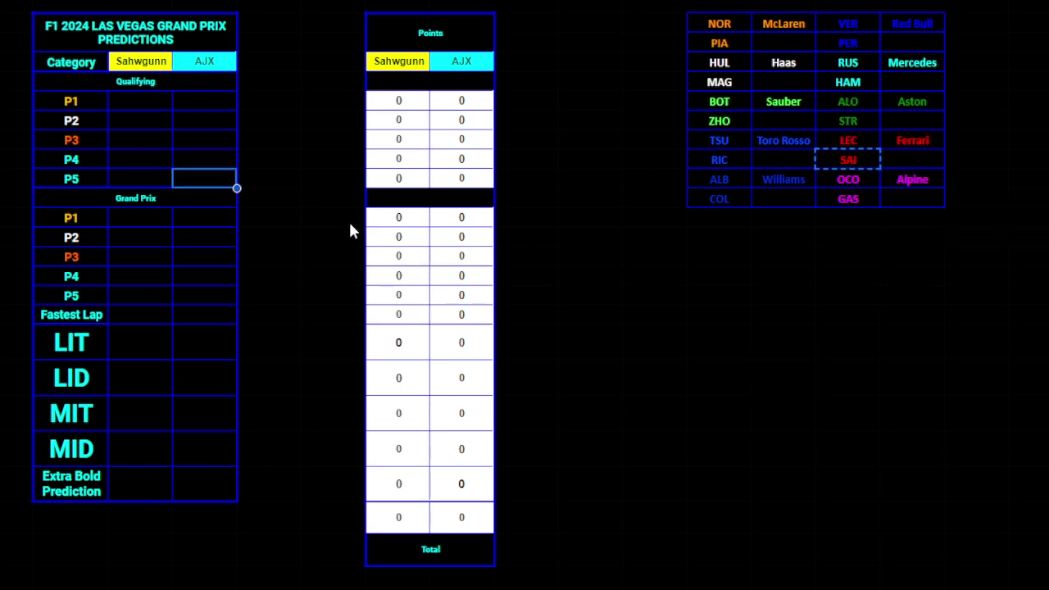
key("ctrl+v")
left_click(642, 359)
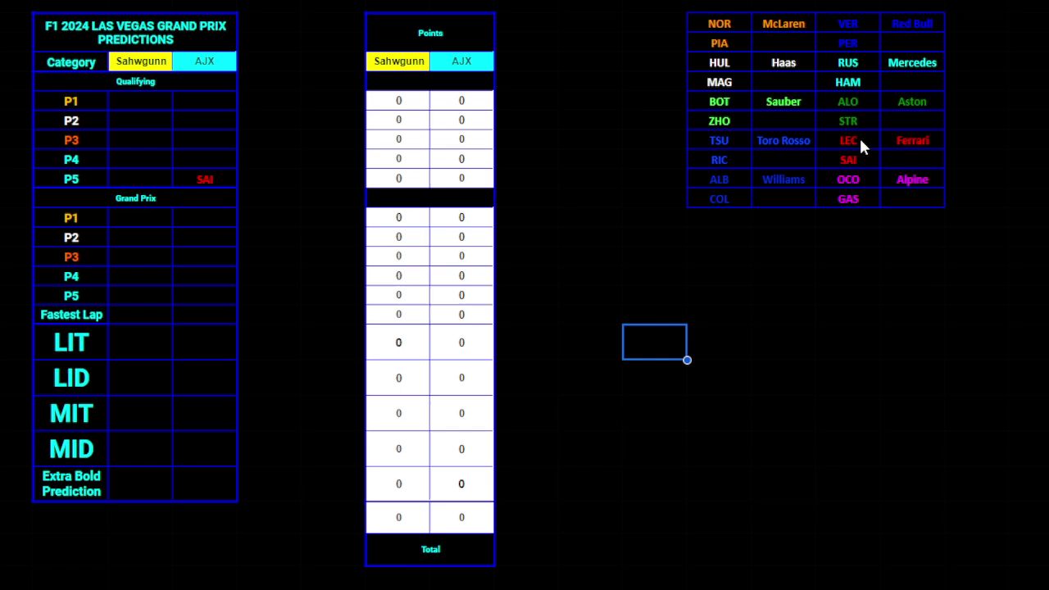
Copy NOR from the driver table into Qualifying P1 of the cyan-headed prediction column
left_click(732, 46)
key("ctrl+a")
key("ctrl+c")
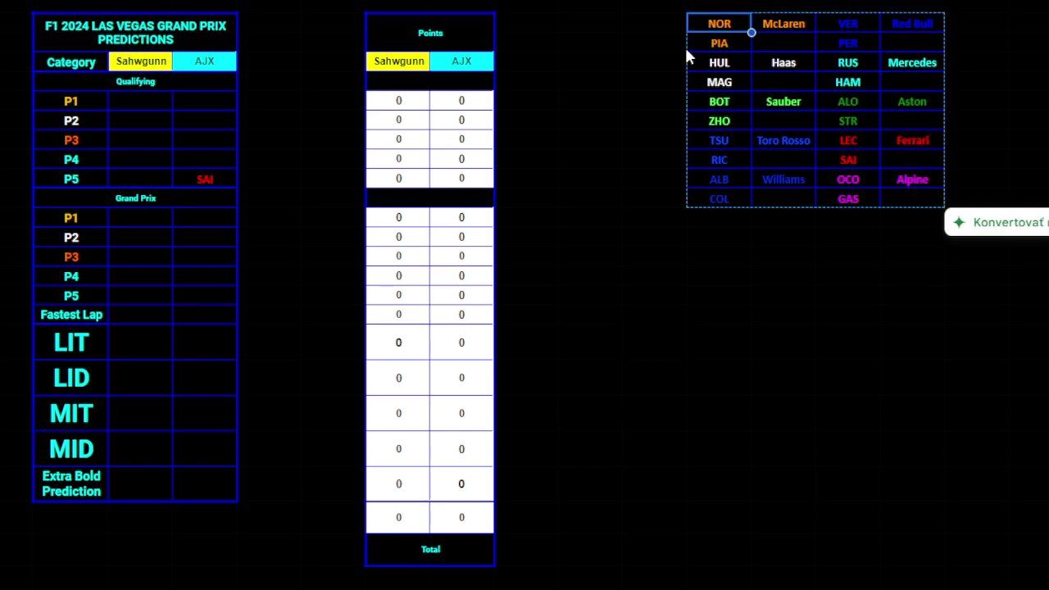
left_click(204, 101)
key("ctrl+v")
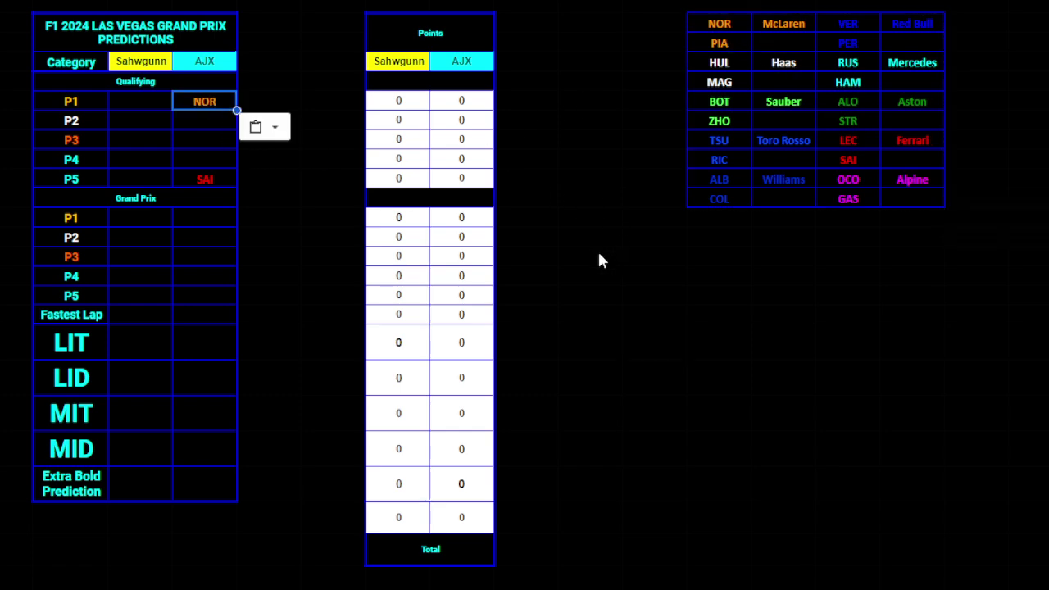
Fill Qualifying P2 with VER and P3 with LEC in the cyan-headed column, copying both from the driver table
left_click(851, 24)
key("ctrl+c")
left_click(200, 123)
key("ctrl+v")
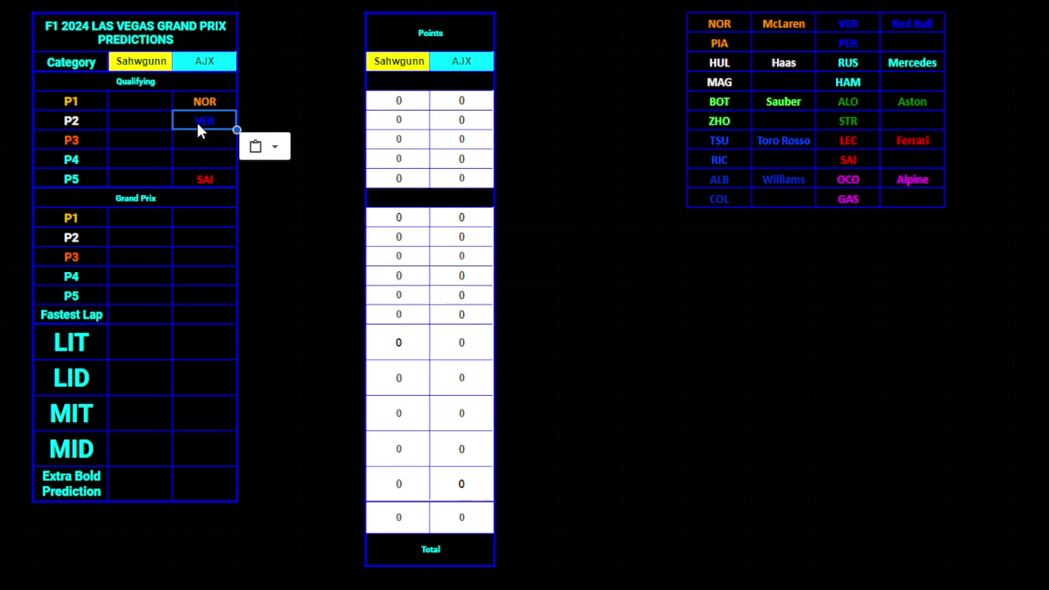
left_click(844, 140)
key("ctrl+c")
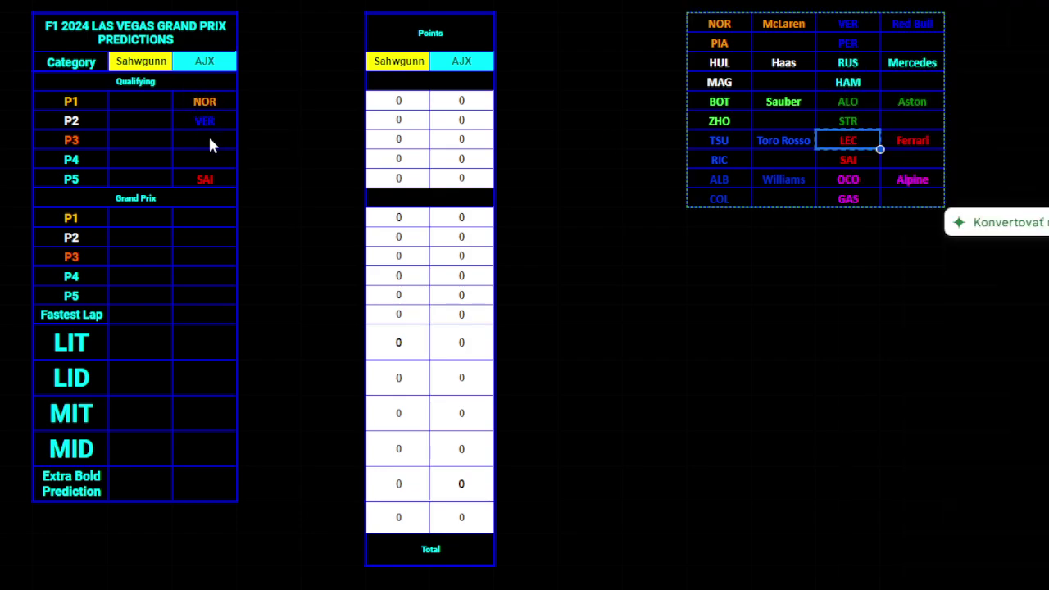
left_click(210, 141)
key("ctrl+v")
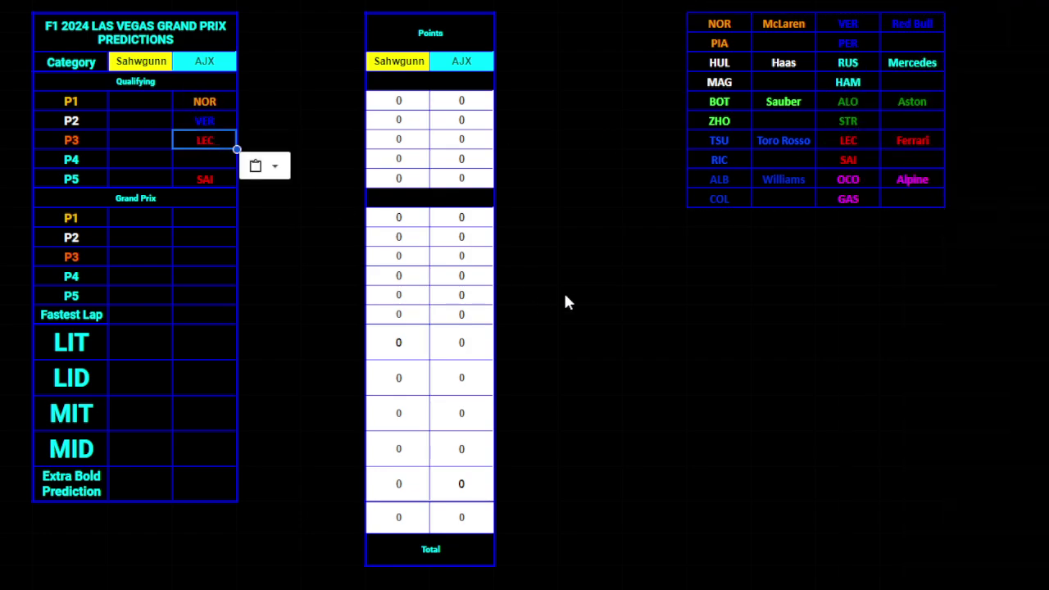
Copy PIA from the driver table into Qualifying P4 of the cyan-headed prediction column
left_click(713, 41)
key("ctrl+c")
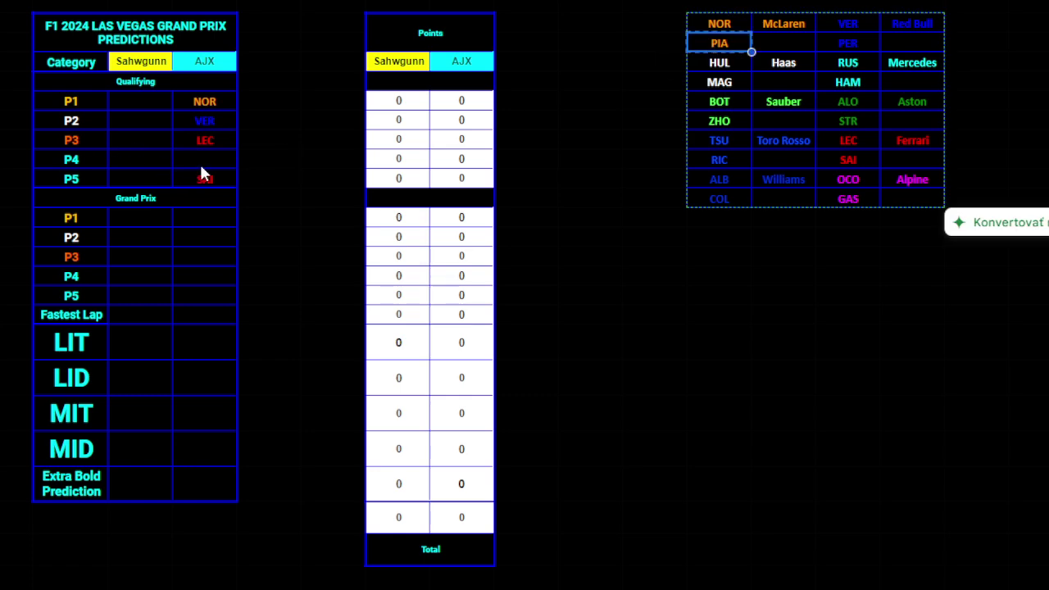
left_click(203, 160)
key("ctrl+v")
left_click(281, 160)
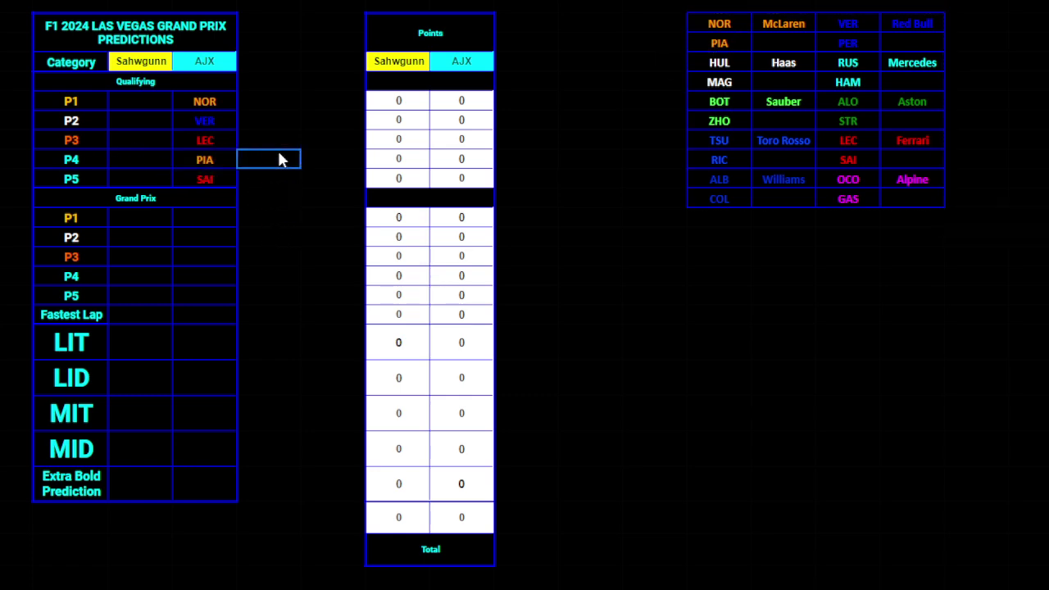
Fill Qualifying P1 with NOR and P2 with LEC in the yellow-headed column, copying both from the cyan-headed column
left_click(209, 105)
key("ctrl+c")
left_click(136, 107)
key("ctrl+v")
left_click(203, 145)
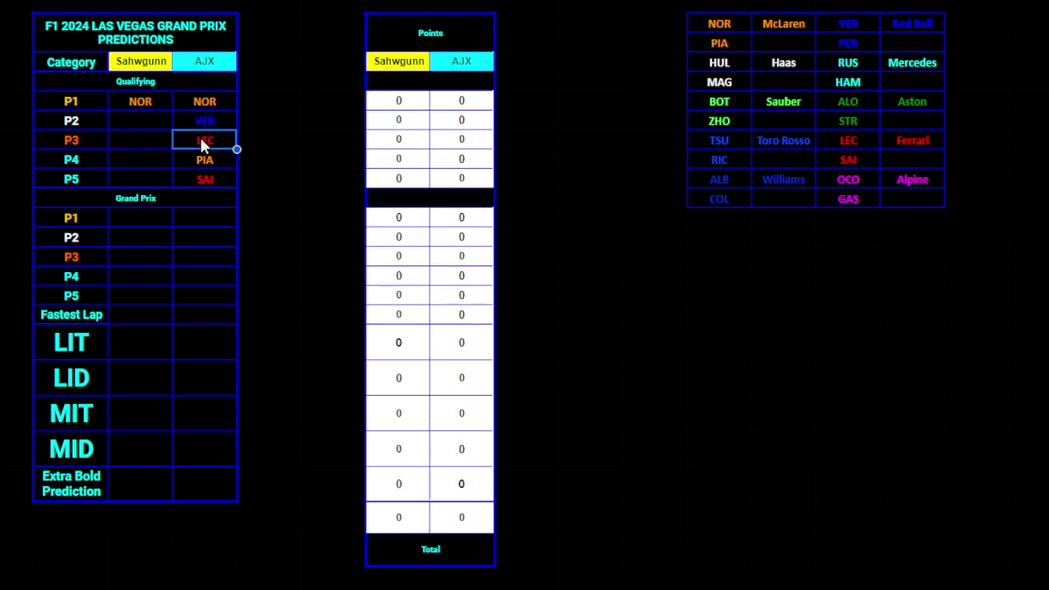
key("ctrl+c")
left_click(163, 125)
key("ctrl+v")
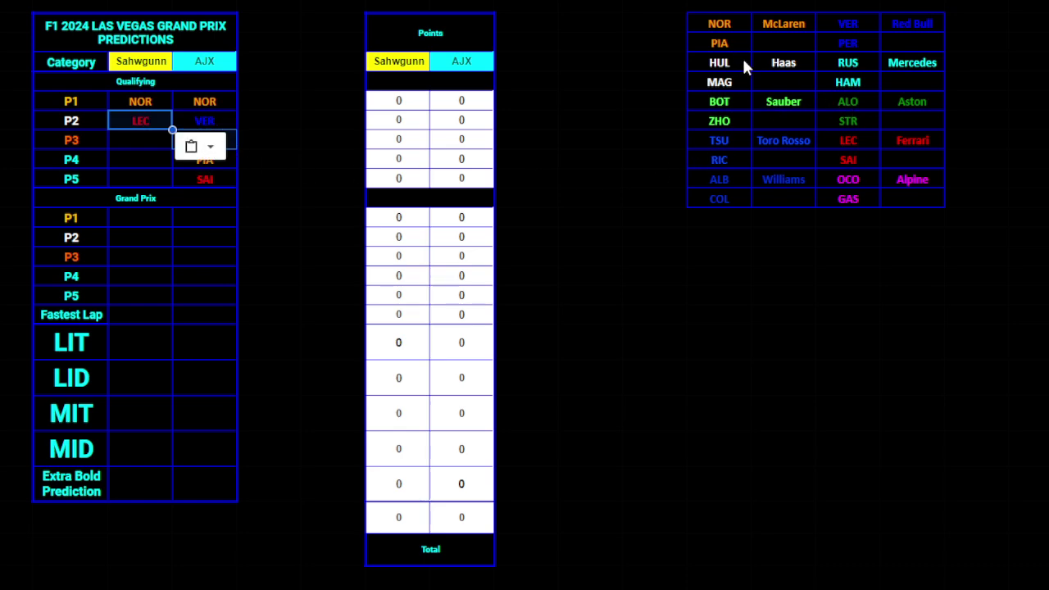
Fill Qualifying P3 with SAI and P4 with VER in the yellow-headed column by copying existing driver cells
left_click(841, 161)
key("ctrl+c")
left_click(158, 141)
key("ctrl+v")
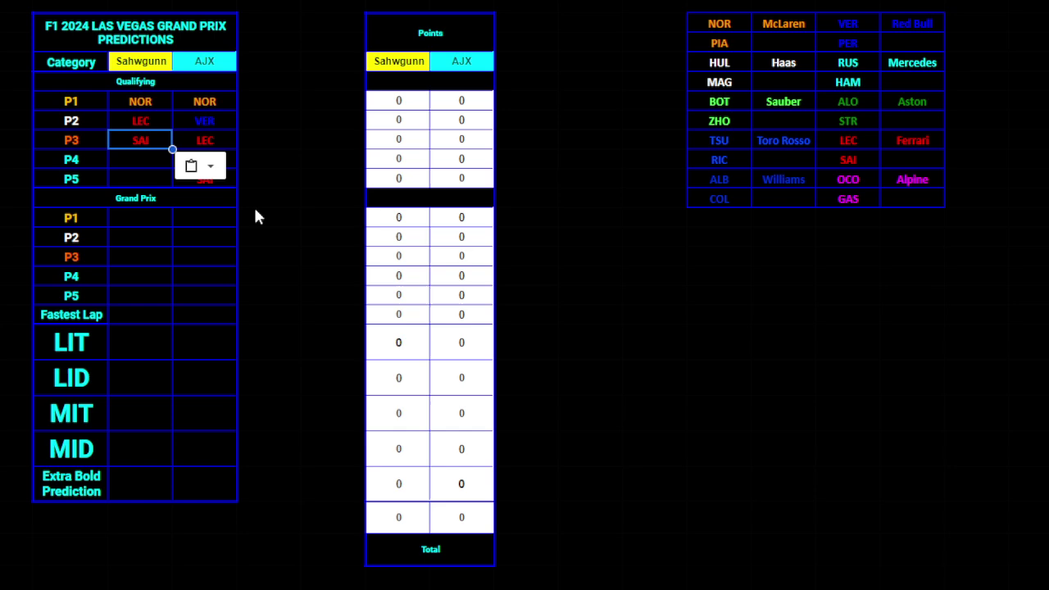
left_click(254, 198)
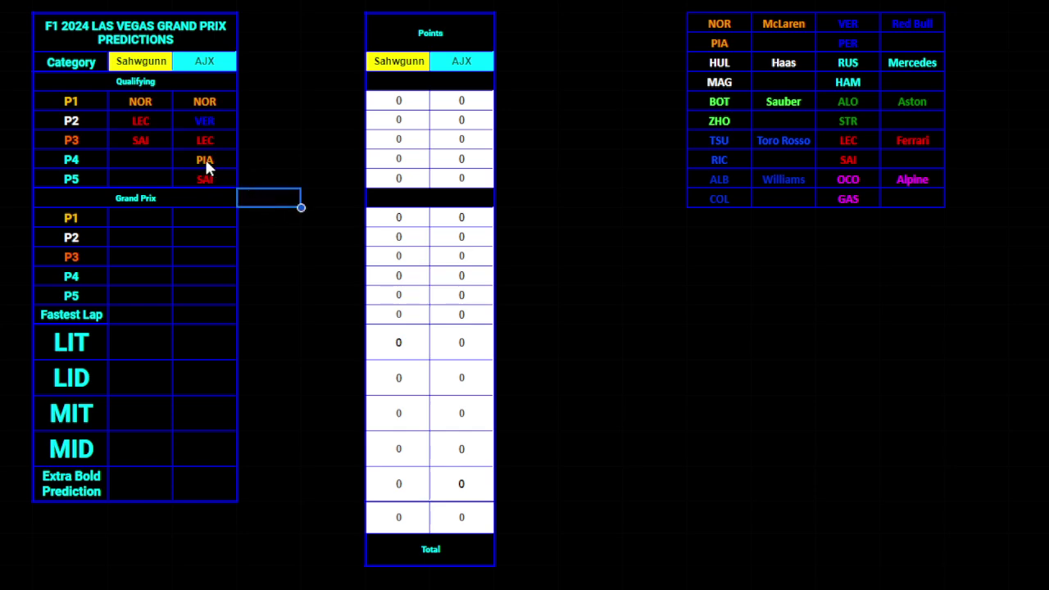
left_click(207, 122)
key("ctrl+c")
left_click(145, 158)
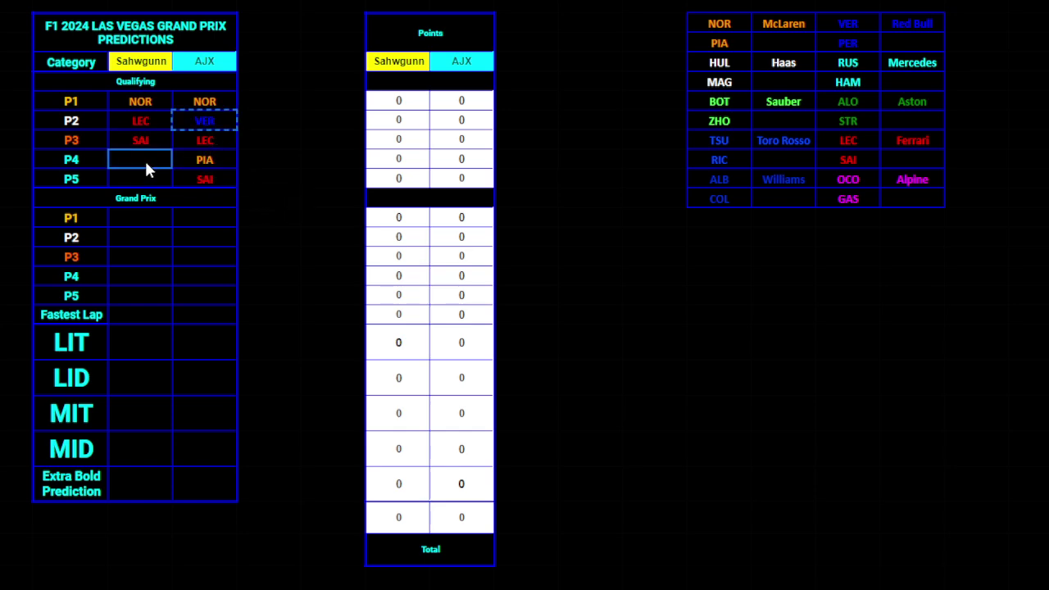
key("ctrl+v")
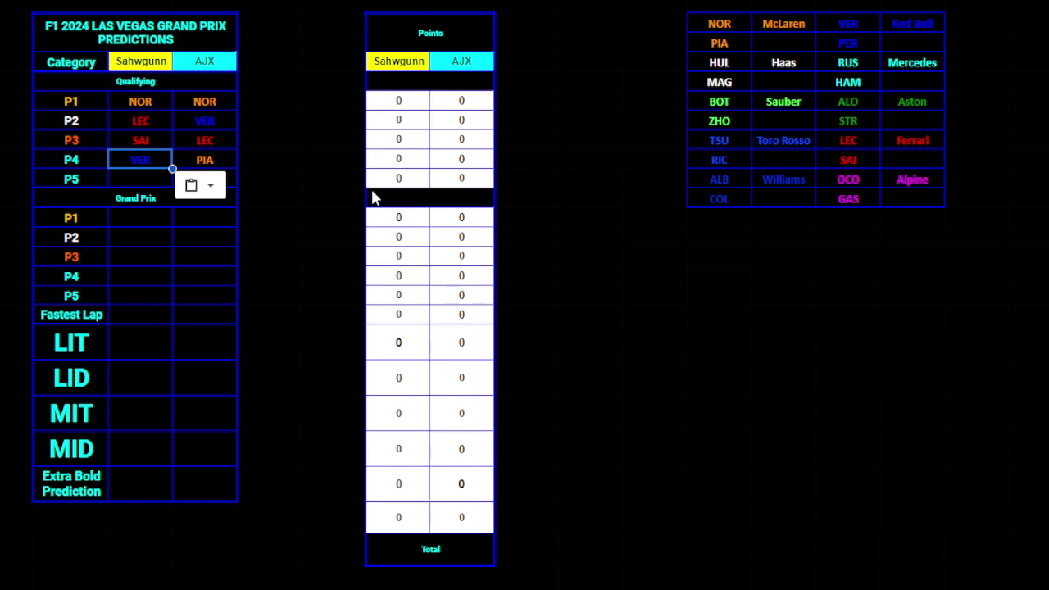
Copy RUS from the driver table into Qualifying P5 of the yellow-headed prediction column
left_click(849, 62)
key("ctrl+c")
left_click(156, 181)
key("ctrl+v")
left_click(680, 350)
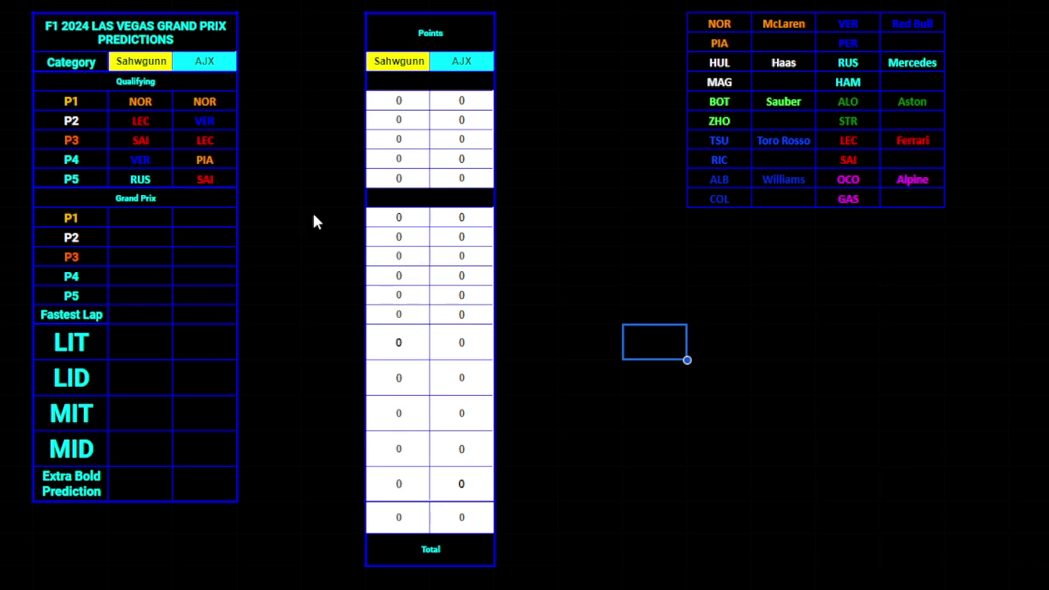
Copy SAI into Grand Prix P5 of the cyan-headed column and clear the misplaced SAI from the yellow-headed column
left_click(844, 142)
left_click(830, 161)
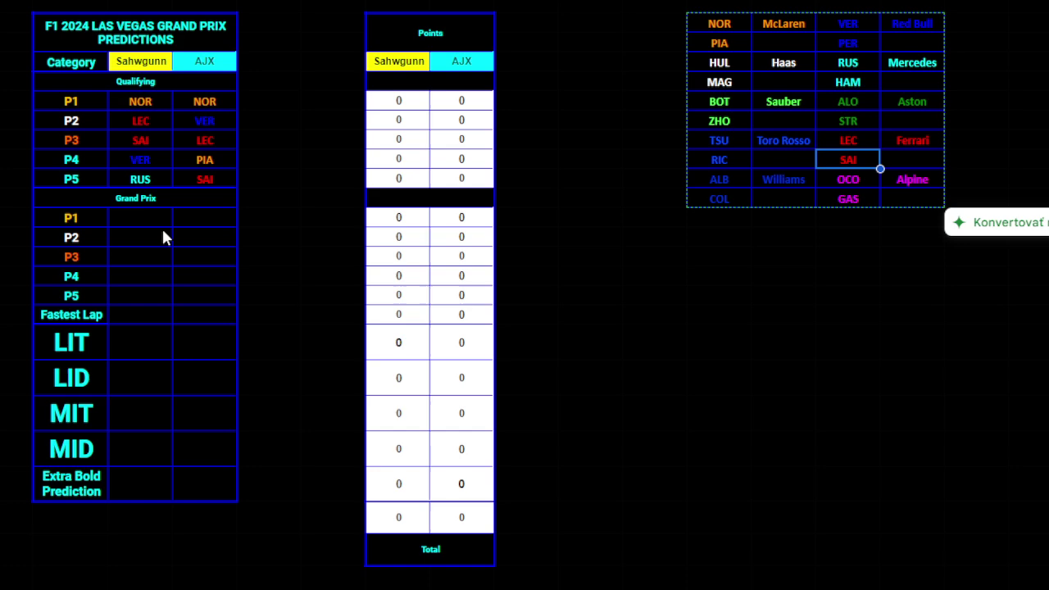
key("ctrl+c")
left_click(136, 293)
key("ctrl+v")
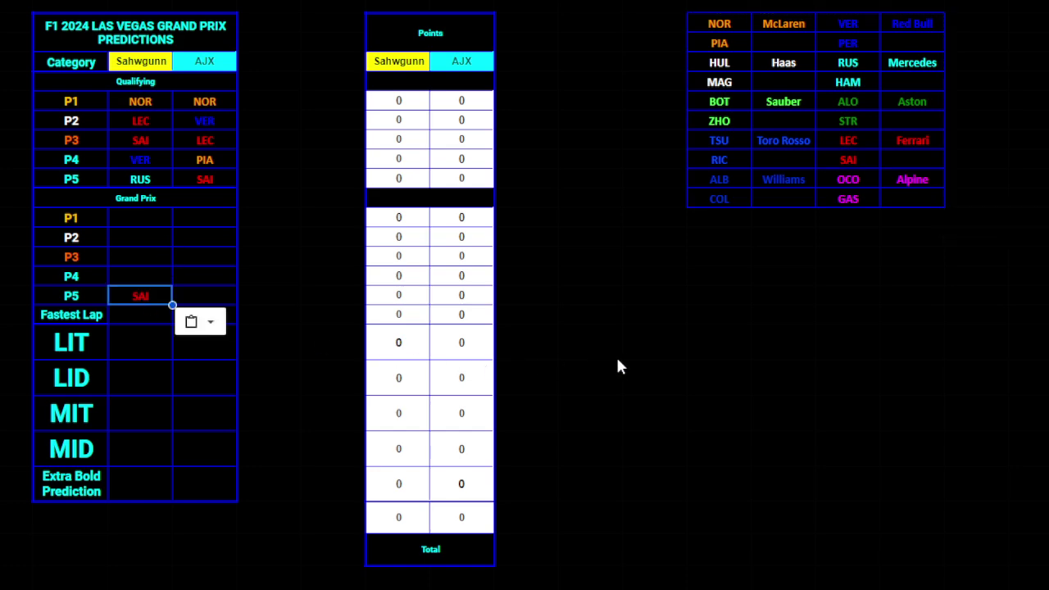
left_click(189, 293)
key("ctrl+v")
left_click(145, 295)
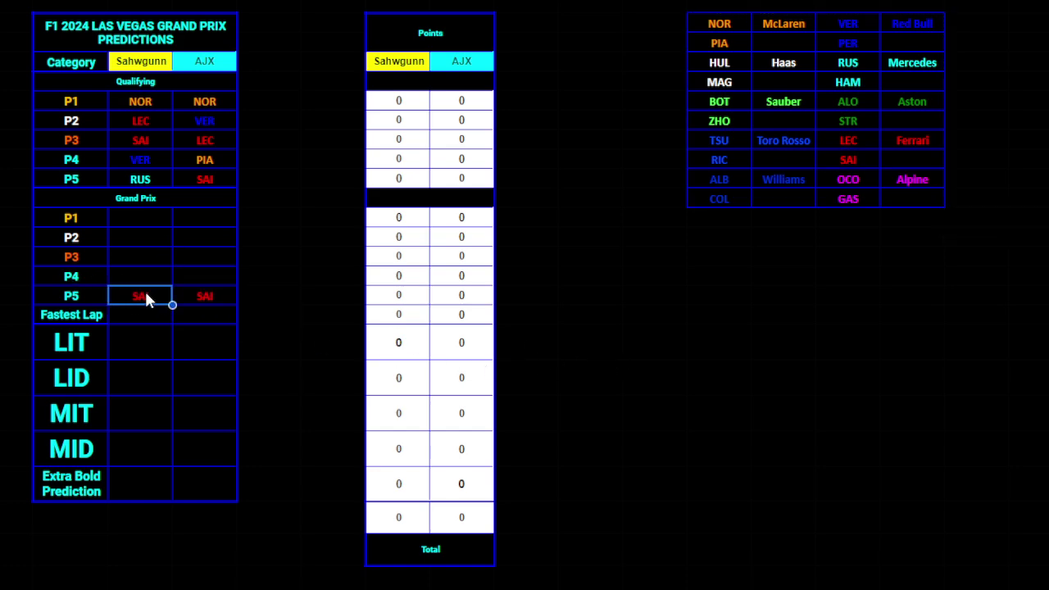
key("Delete")
left_click(653, 377)
Copy PIA from the driver table into Grand Prix P4 of the cyan-headed prediction column
left_click(722, 44)
key("ctrl+c")
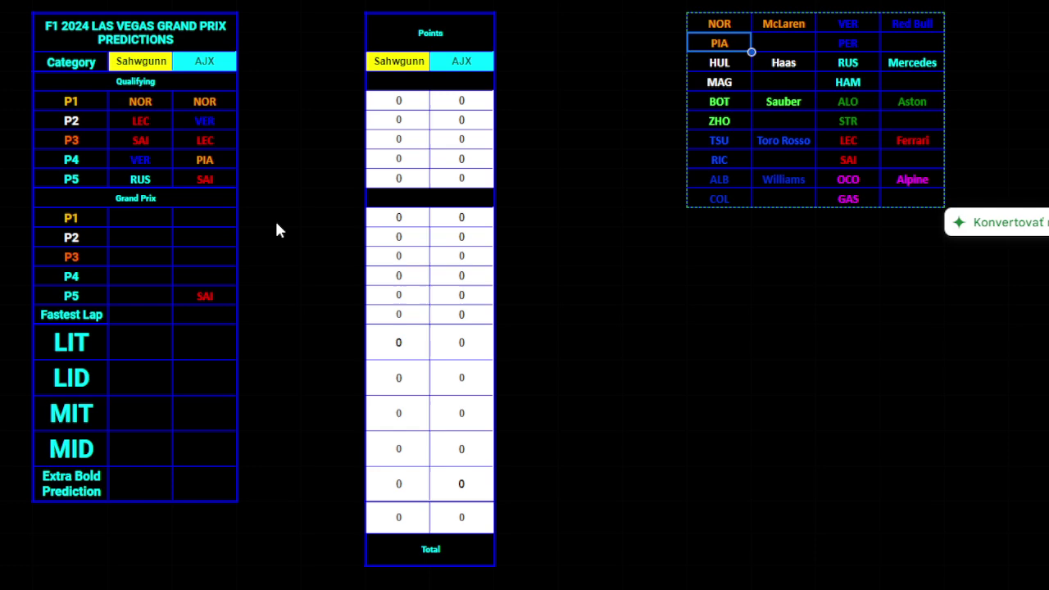
left_click(215, 259)
key("ctrl+v")
left_click(214, 277)
key("ctrl+v")
Copy VER from the driver table into Grand Prix P3 of the cyan-headed prediction column
left_click(211, 262)
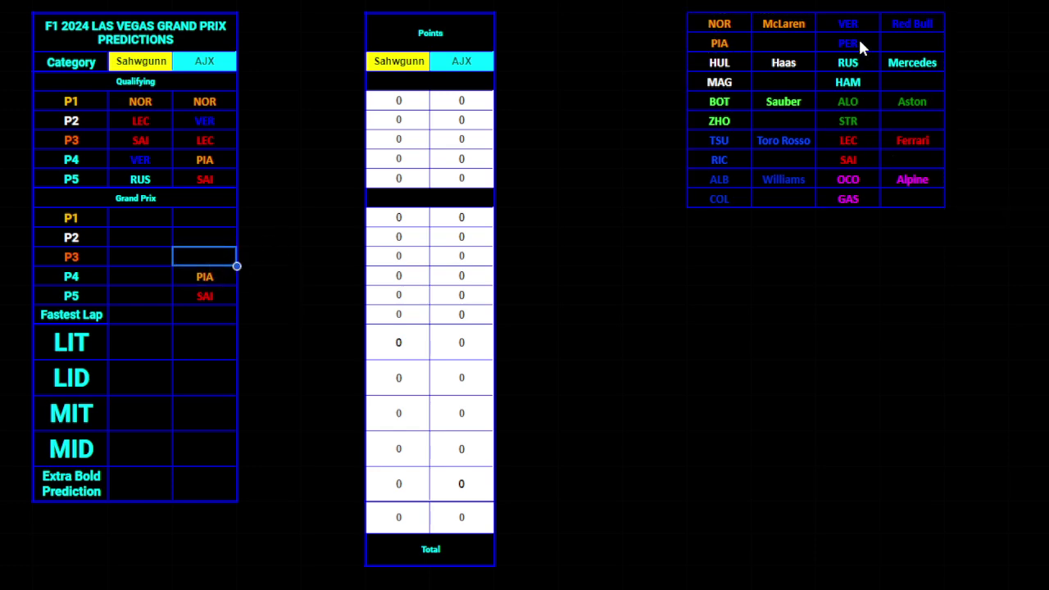
left_click(849, 24)
key("ctrl+c")
left_click(201, 241)
left_click(205, 257)
key("ctrl+v")
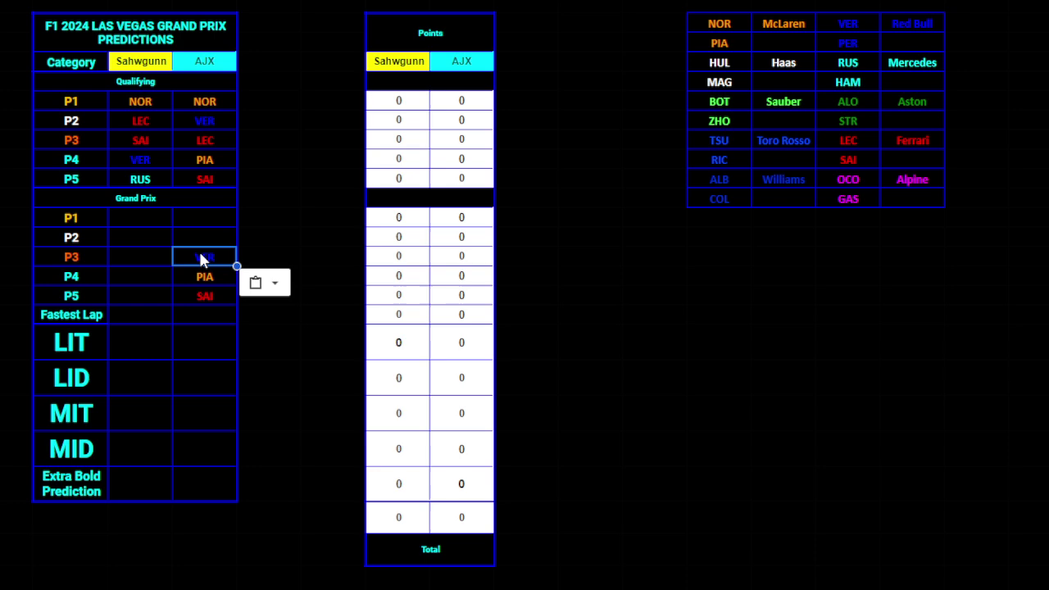
Copy NOR from the driver table into Grand Prix P2 of the cyan-headed prediction column
left_click(725, 22)
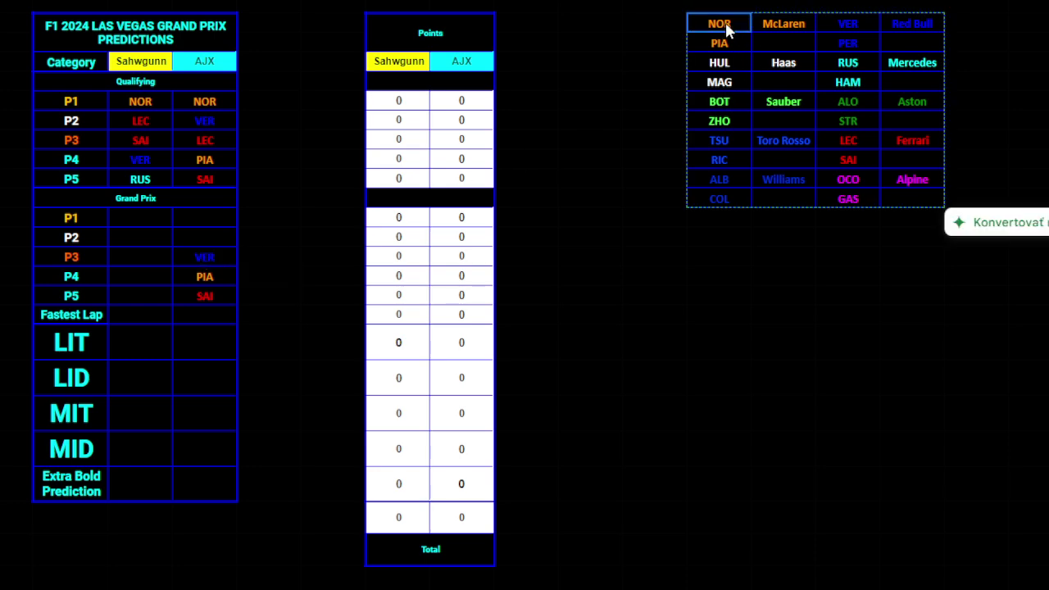
key("ctrl+c")
left_click(231, 238)
key("ctrl+v")
left_click(577, 357)
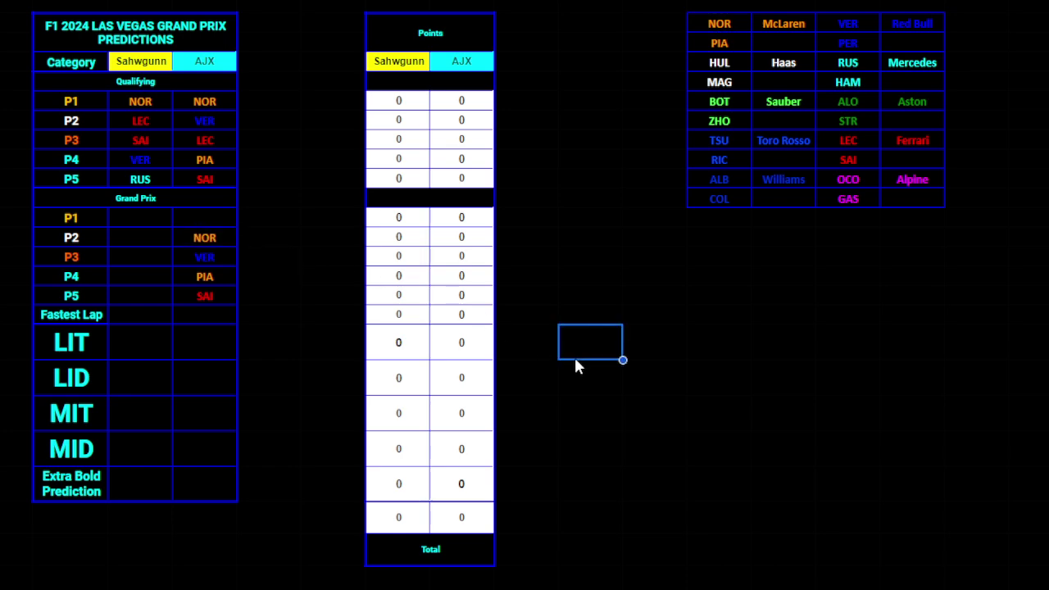
Copy LEC from the driver table into Grand Prix P1 of the cyan-headed prediction column
left_click(849, 140)
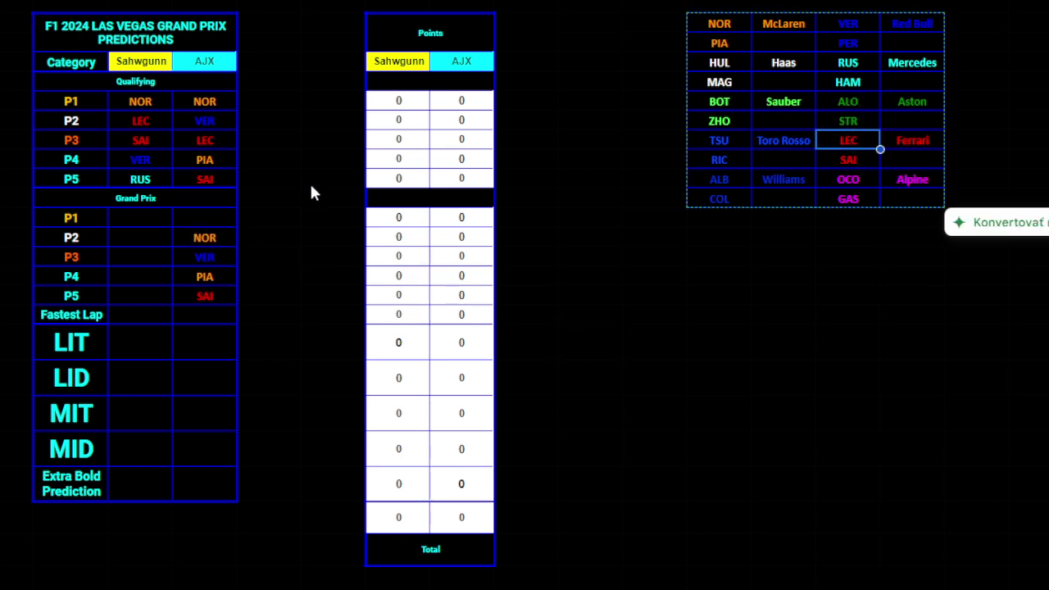
key("ctrl+c")
left_click(205, 217)
key("ctrl+v")
left_click(640, 336)
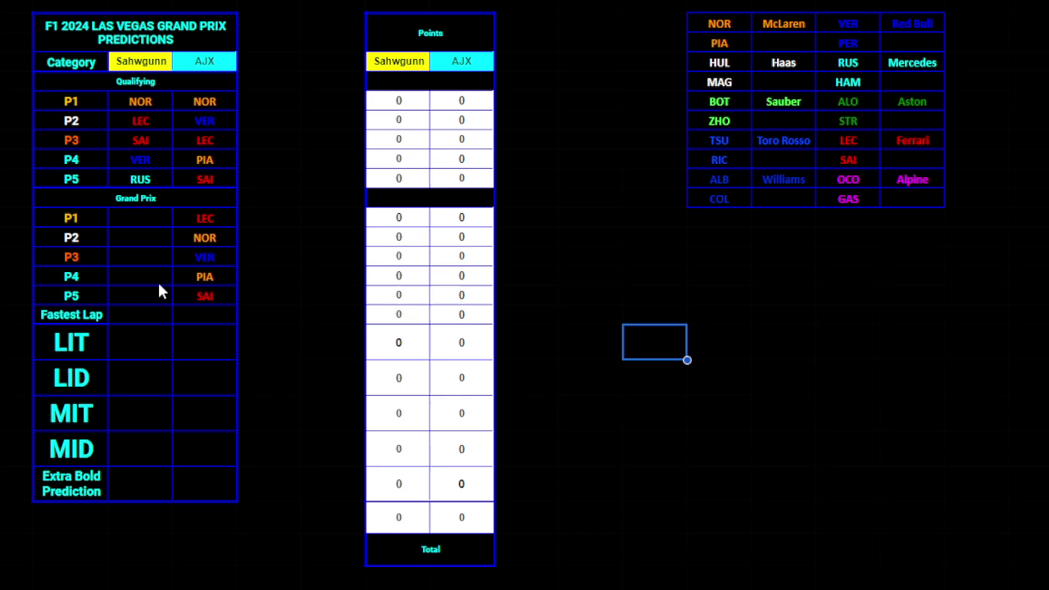
Put NOR in Grand Prix P1 of the yellow-headed column while keeping NOR in P2 of the cyan-headed column
left_click(204, 244)
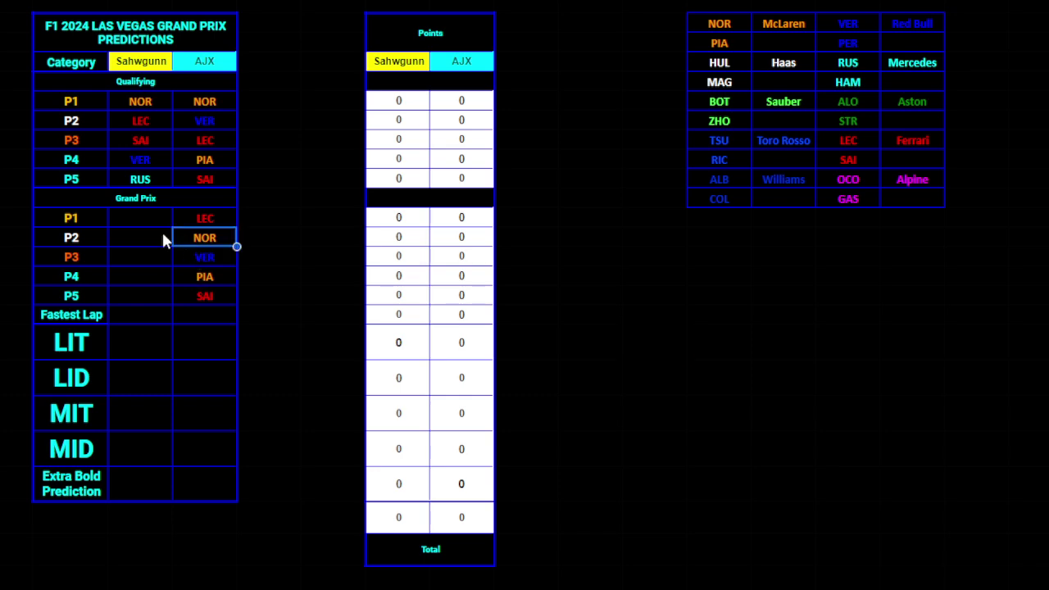
key("ctrl+x")
left_click(127, 219)
key("ctrl+v")
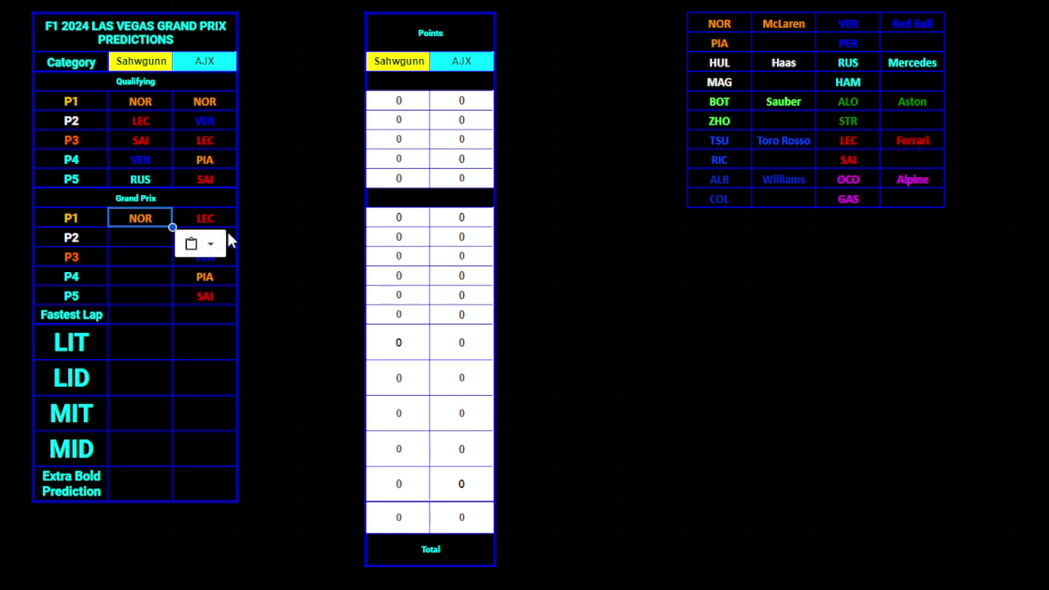
key("ctrl+z")
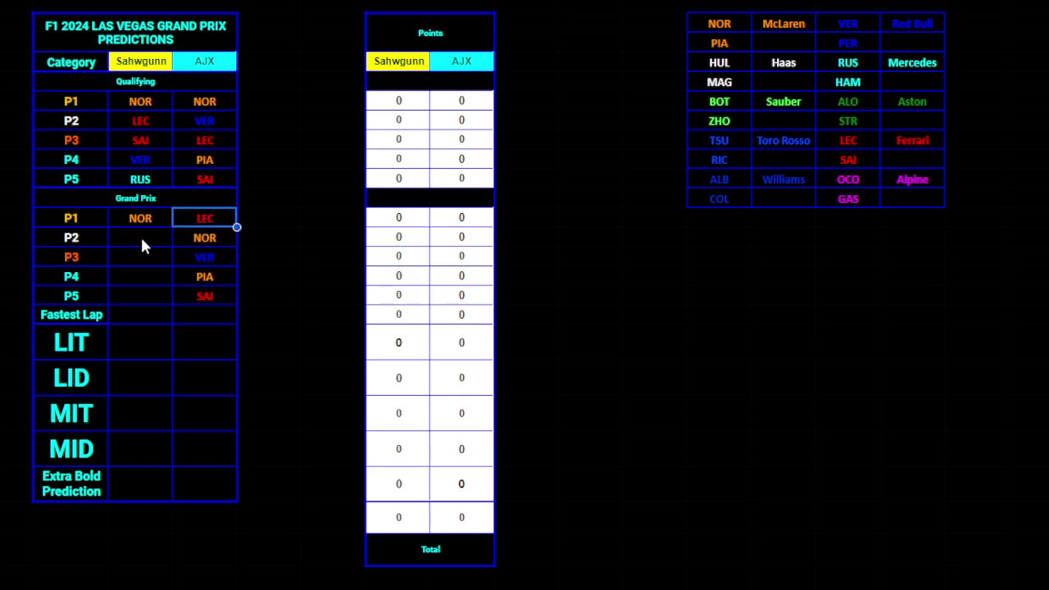
Fill Grand Prix P2 with LEC and P3 with SAI in the yellow-headed column, copying from the cyan-headed column
key("ctrl+c")
left_click(142, 239)
key("ctrl+v")
left_click(305, 315)
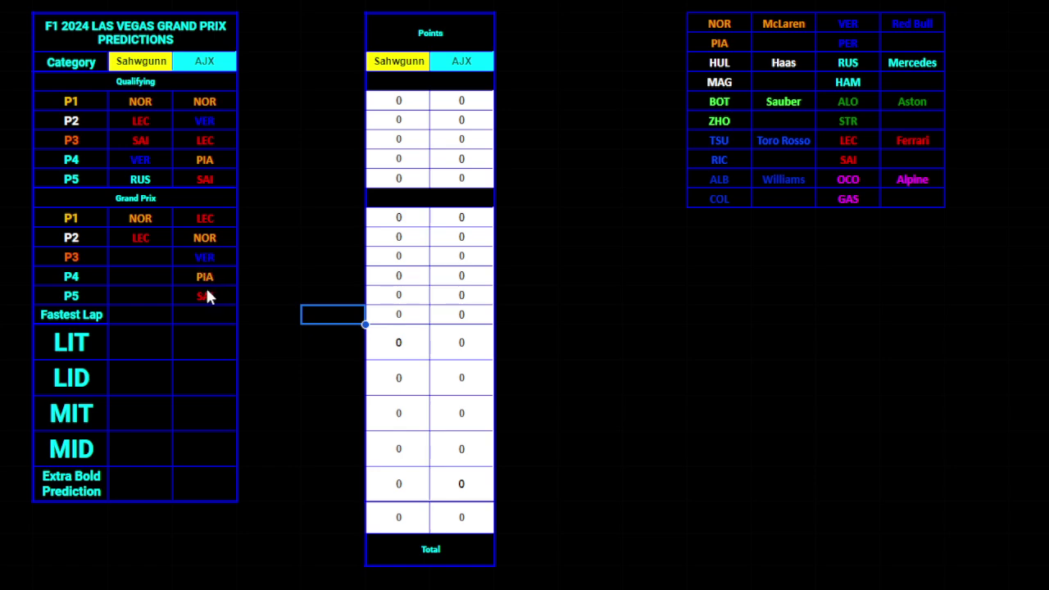
left_click(206, 293)
key("ctrl+c")
left_click(144, 256)
key("ctrl+v")
left_click(270, 279)
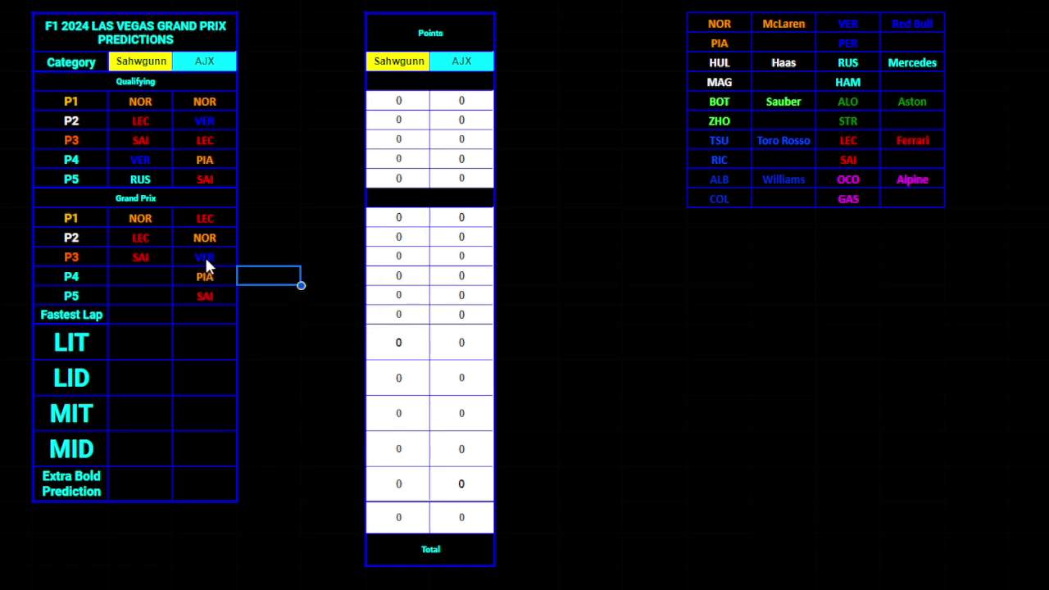
Fill Grand Prix P4 with VER and P5 with PIA in the yellow-headed column by copying existing driver cells
left_click(205, 257)
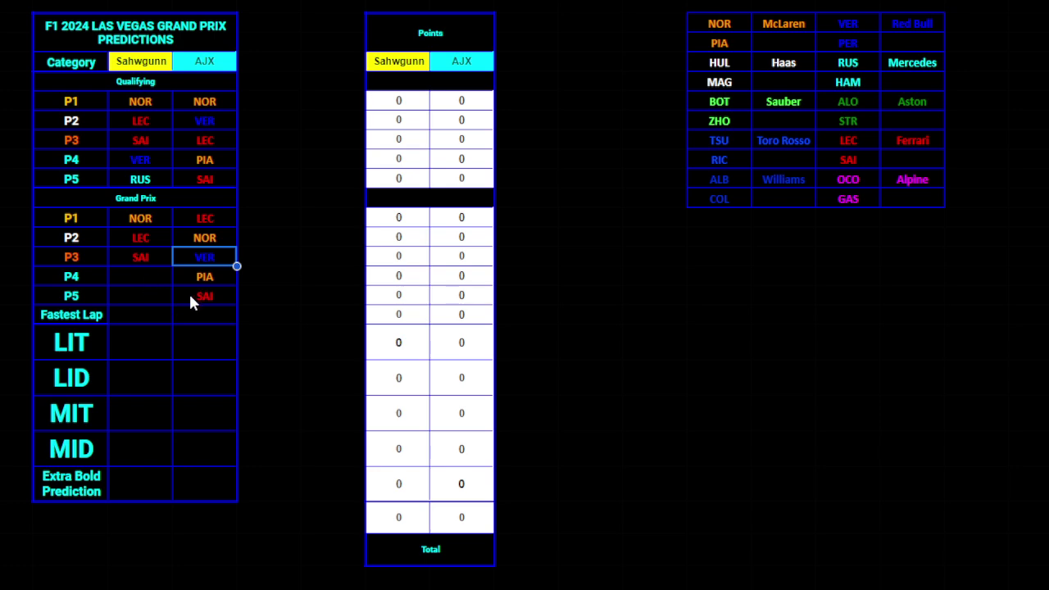
key("ctrl+c")
left_click(144, 284)
key("ctrl+v")
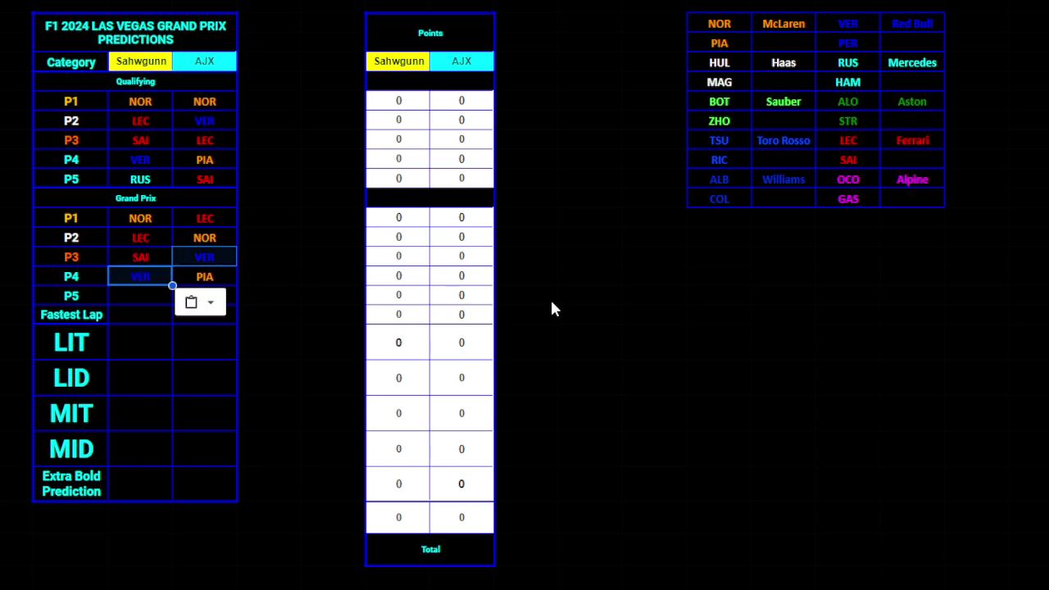
left_click(711, 47)
key("ctrl+c")
left_click(140, 296)
key("ctrl+v")
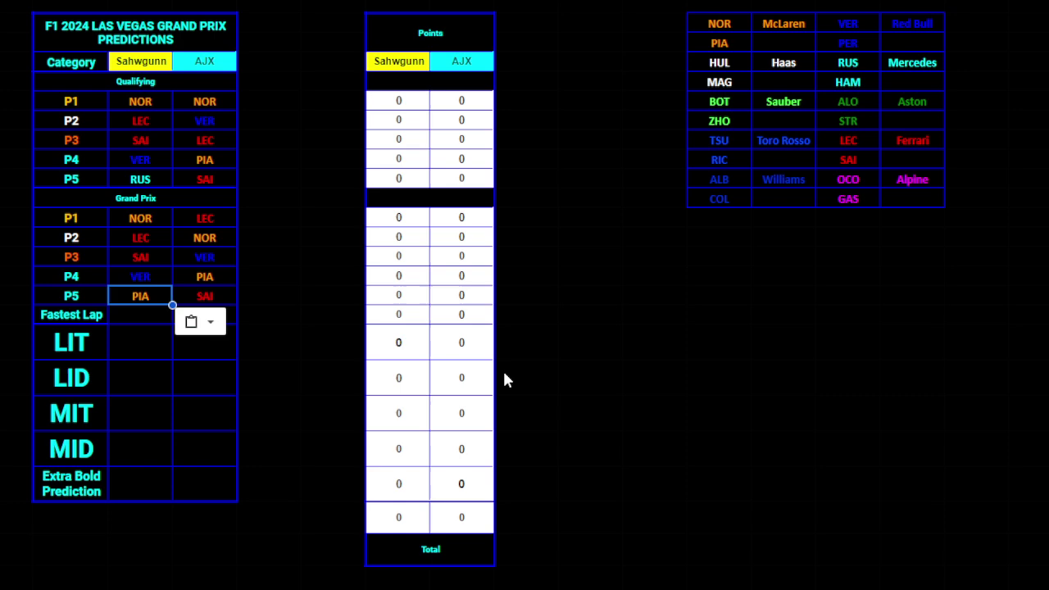
left_click(591, 377)
Fill Fastest Lap with NOR in the yellow-headed column and SAI in the cyan-headed column, copying existing Grand Prix prediction cells
left_click(133, 318)
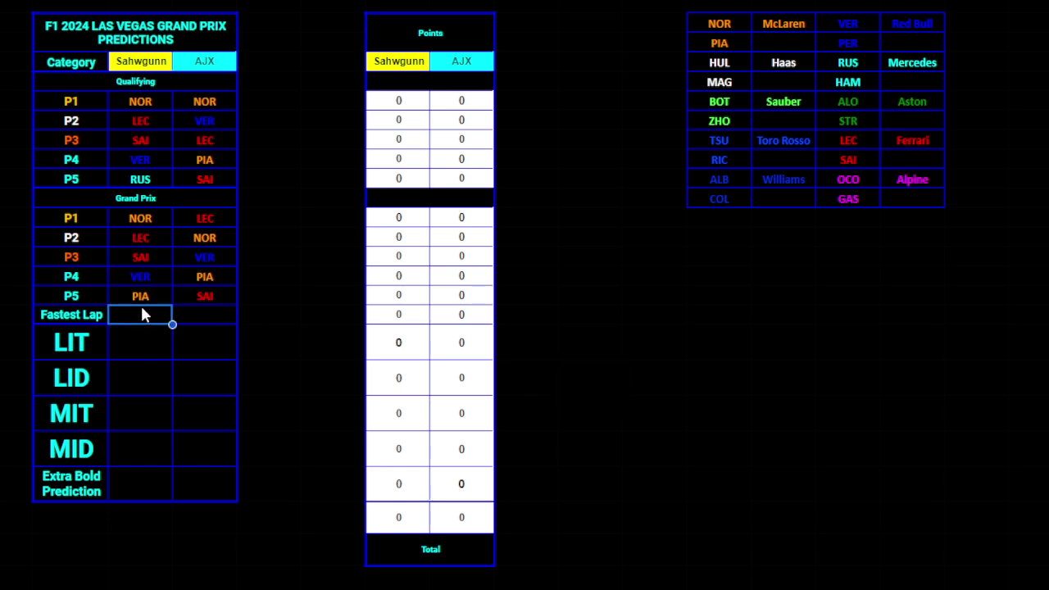
left_click(140, 218)
key("ctrl+c")
left_click(145, 316)
key("ctrl+v")
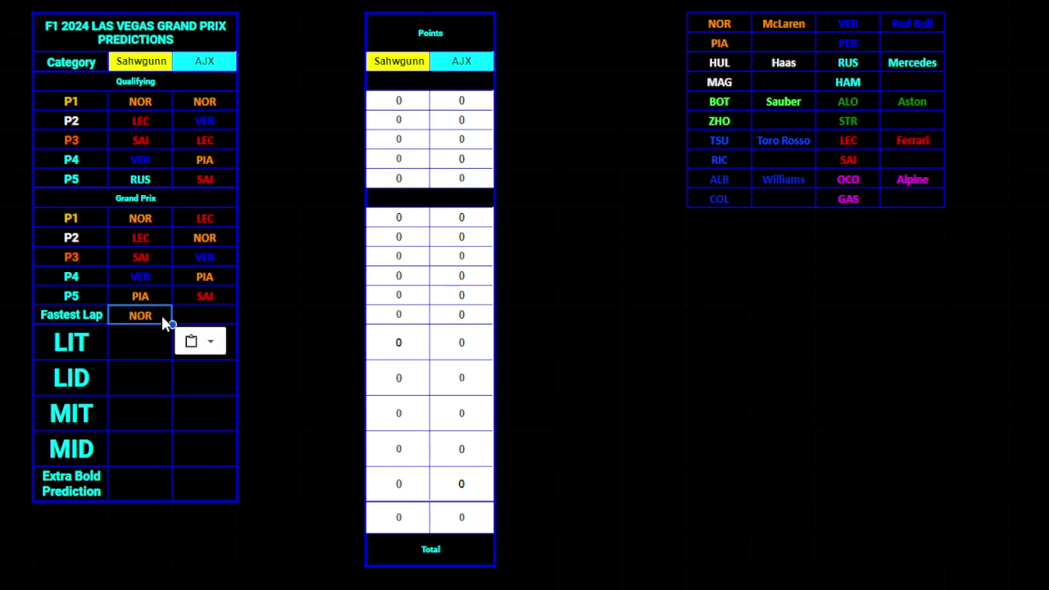
left_click(212, 297)
key("ctrl+c")
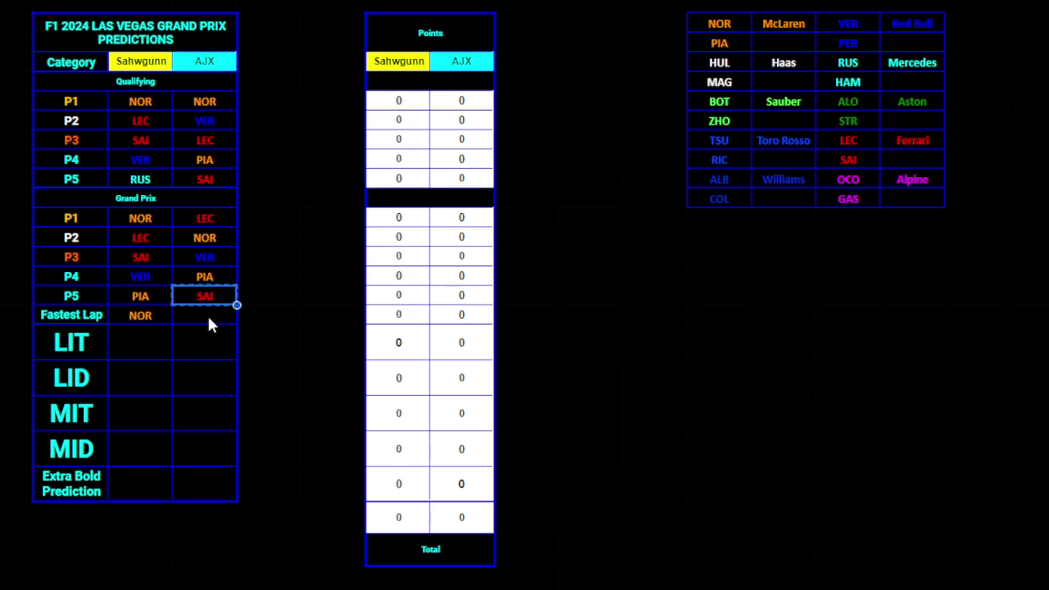
left_click(207, 316)
key("ctrl+v")
left_click(269, 378)
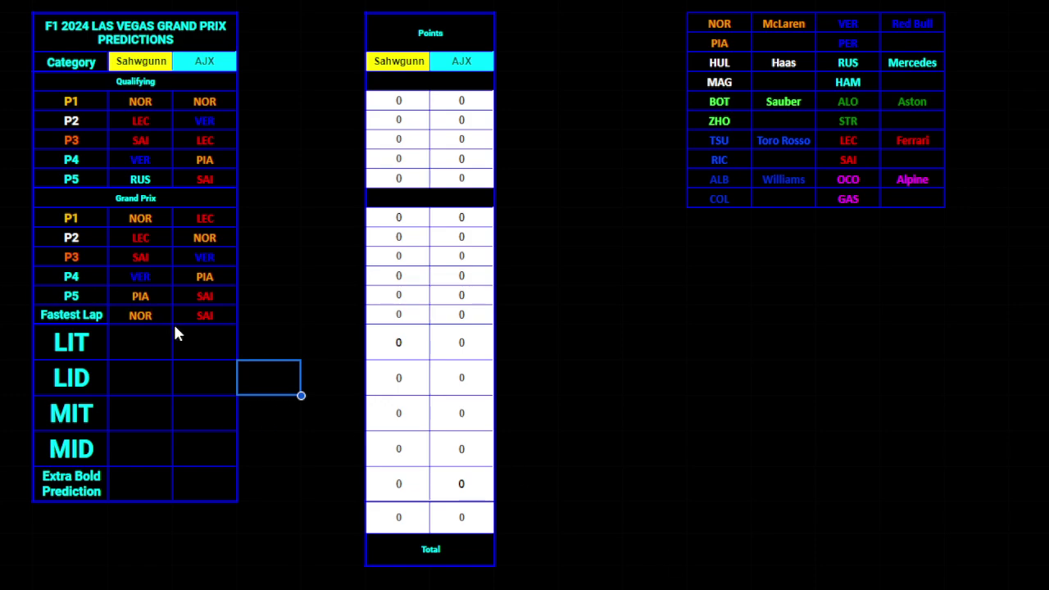
Fill the LIT row with Alpine in the cyan-headed column and Aston in the yellow-headed column, copying from the team table
right_click(193, 342)
left_click(192, 341)
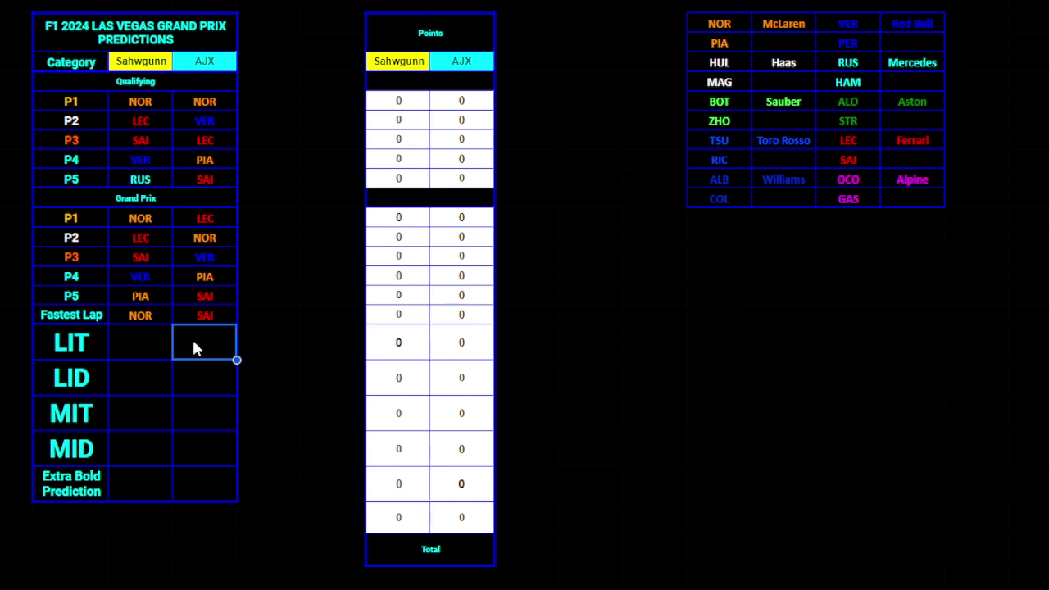
left_click(912, 178)
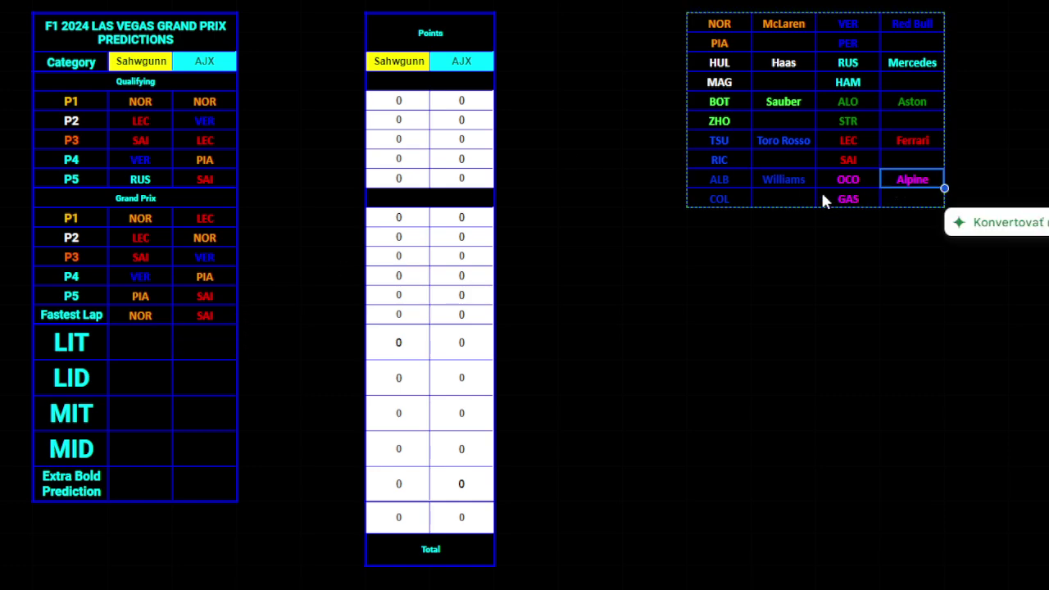
left_click(174, 348)
key("ctrl+v")
left_click(728, 451)
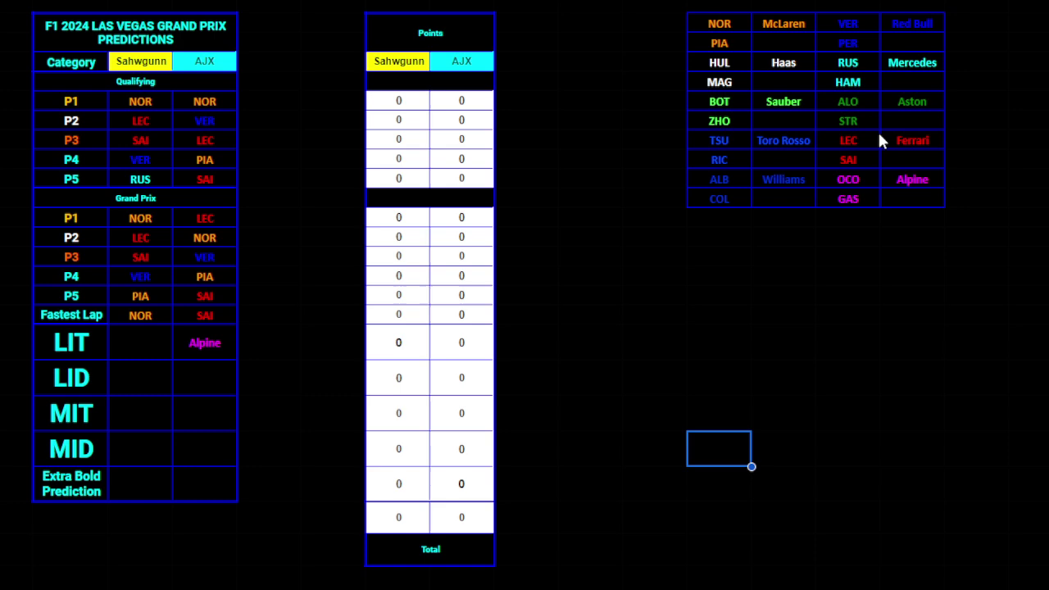
left_click(912, 104)
left_click(140, 343)
key("ctrl+v")
left_click(725, 496)
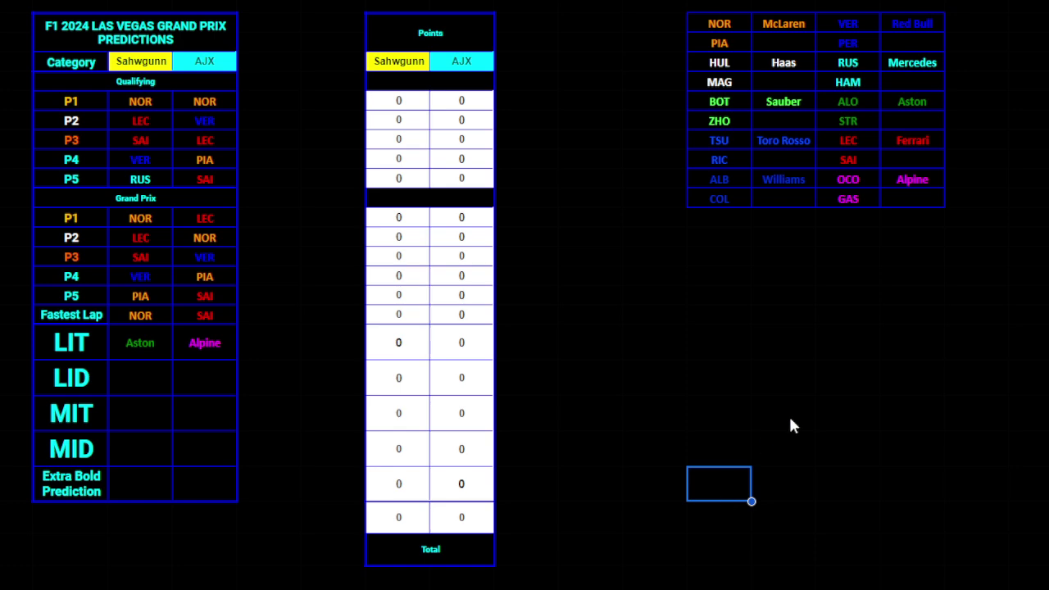
Copy ALO from the driver table into the LID row of the cyan-headed column
left_click(849, 101)
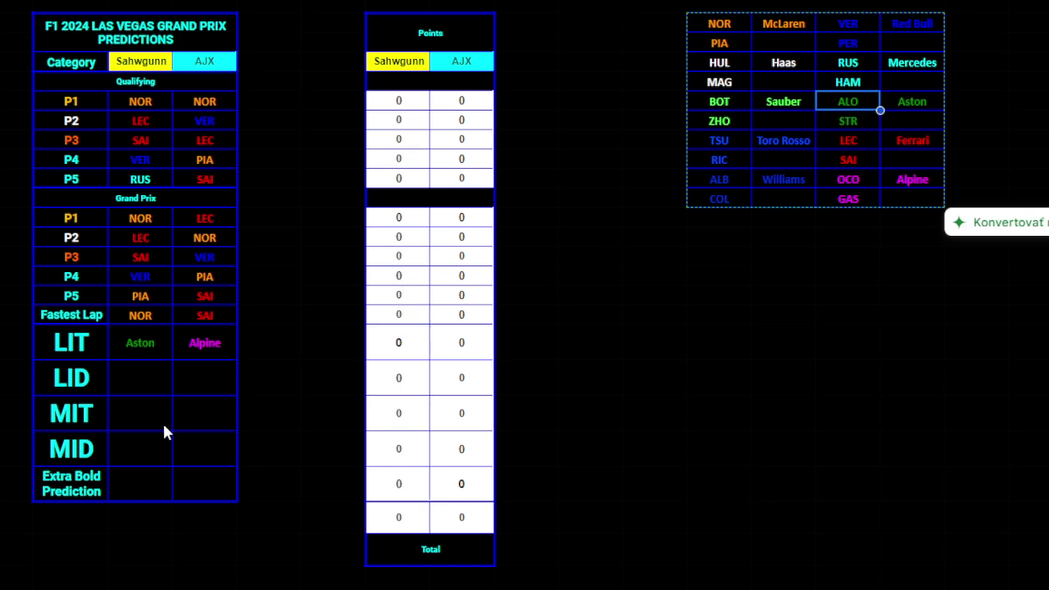
left_click(195, 387)
key("ctrl+v")
left_click(615, 459)
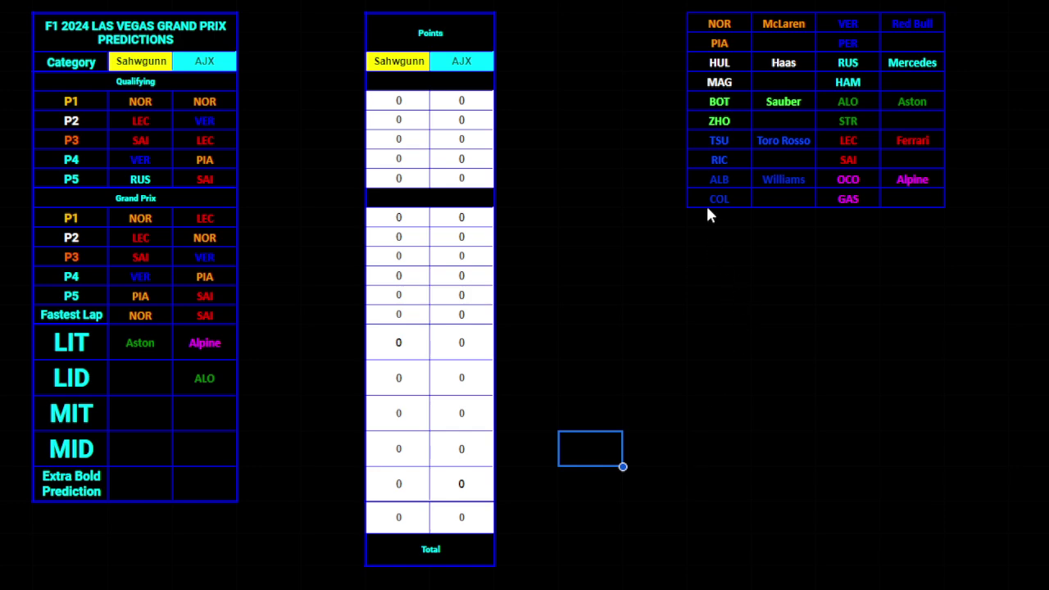
Replace RIC with LAW under TSU in the driver table
left_click(724, 163)
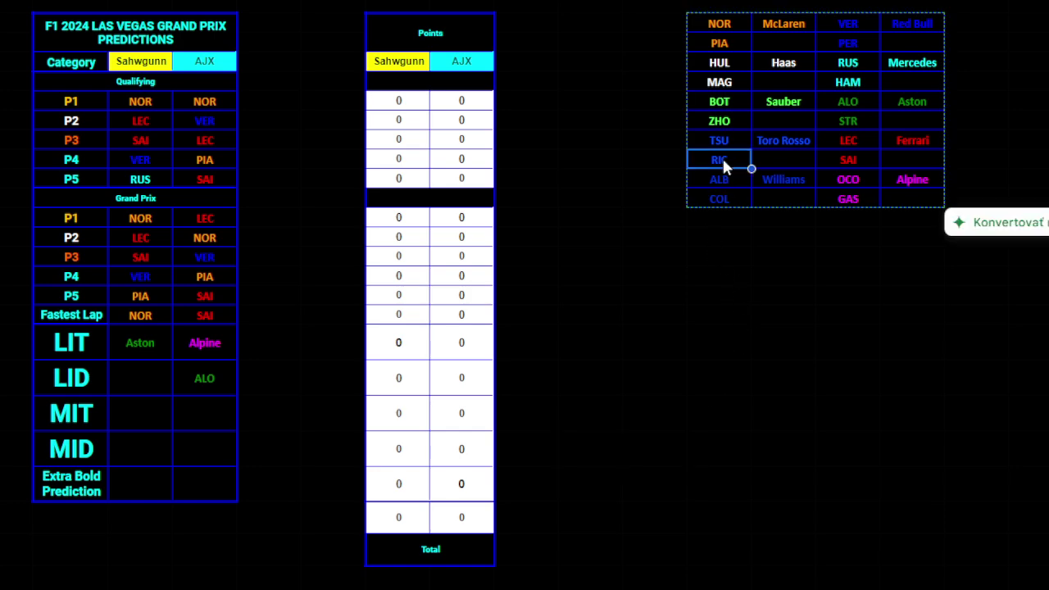
type("LAW")
key("Tab")
left_click(762, 282)
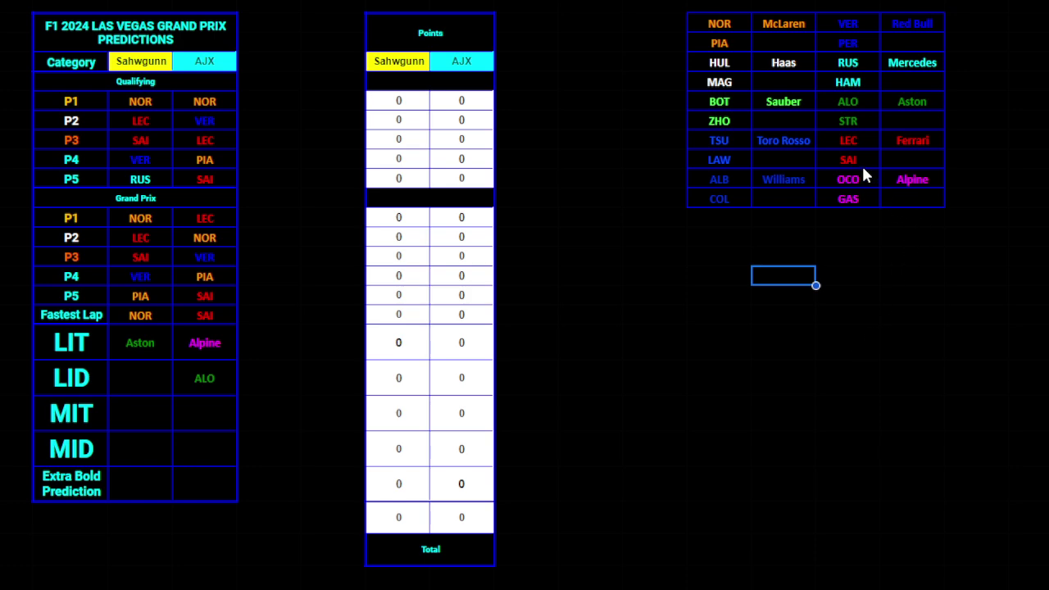
Copy COL from the driver table into the LID row of the yellow-headed column
left_click(732, 197)
key("ctrl+c")
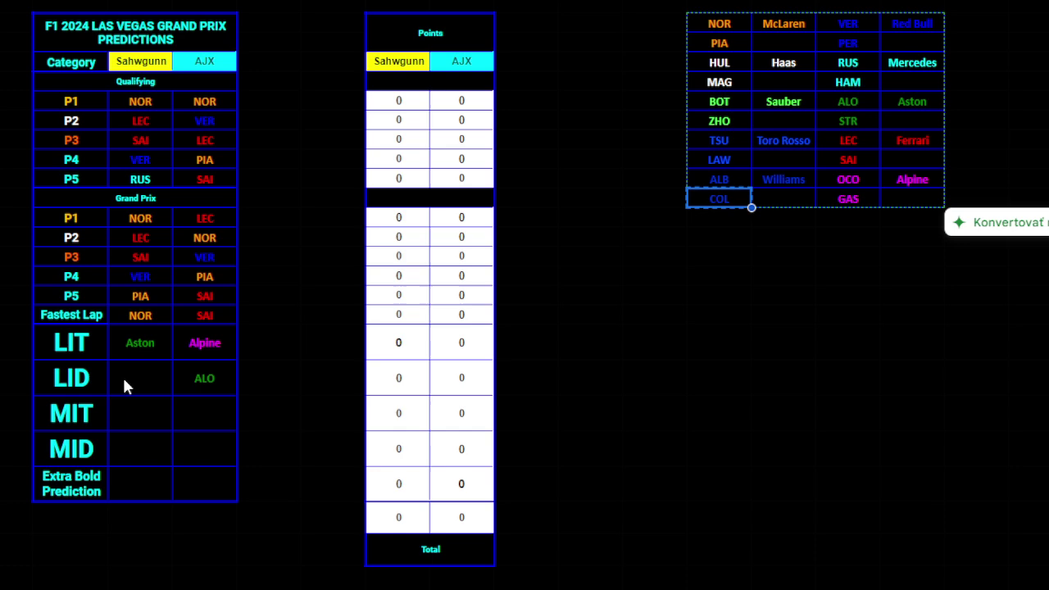
left_click(123, 379)
key("ctrl+v")
left_click(693, 463)
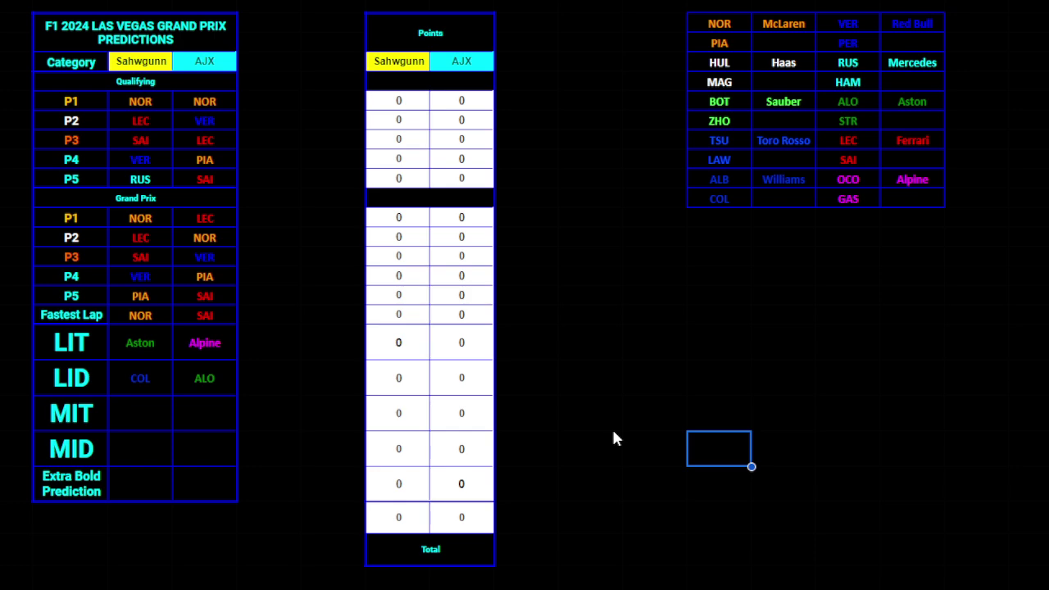
Copy Mercedes from the team table into the MIT row of the cyan-headed column
left_click(886, 68)
key("ctrl+a")
key("ctrl+c")
left_click(217, 425)
key("ctrl+v")
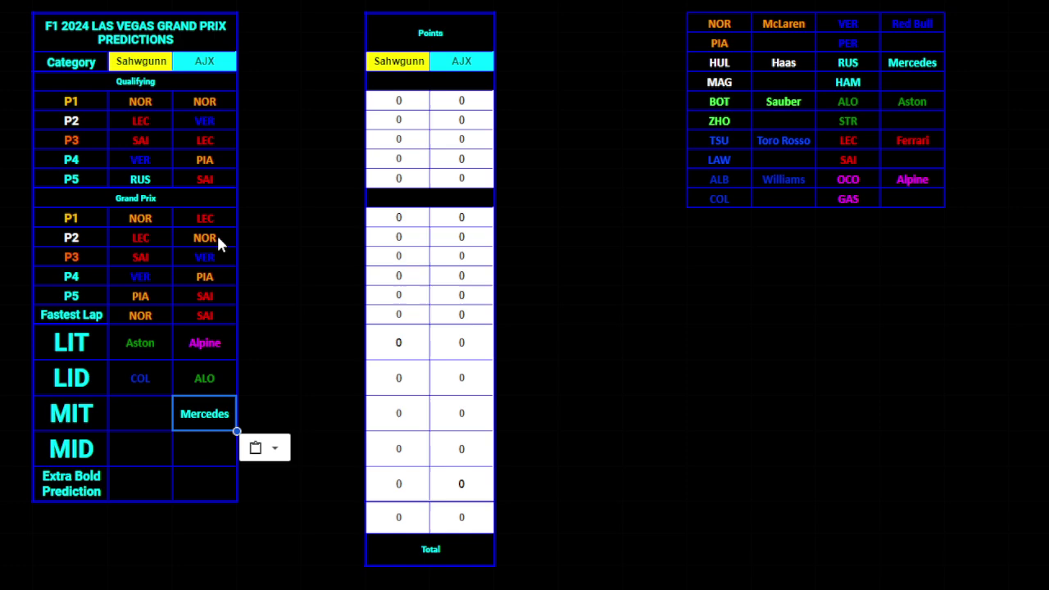
left_click(298, 392)
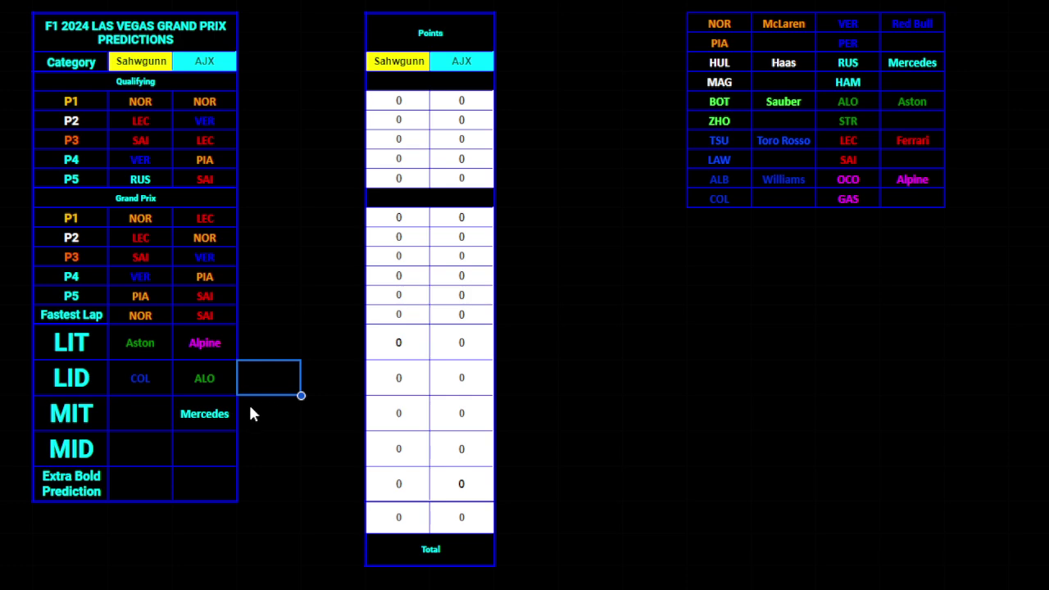
Copy Ferrari from the team table into the MIT row of the yellow-headed column
left_click(147, 406)
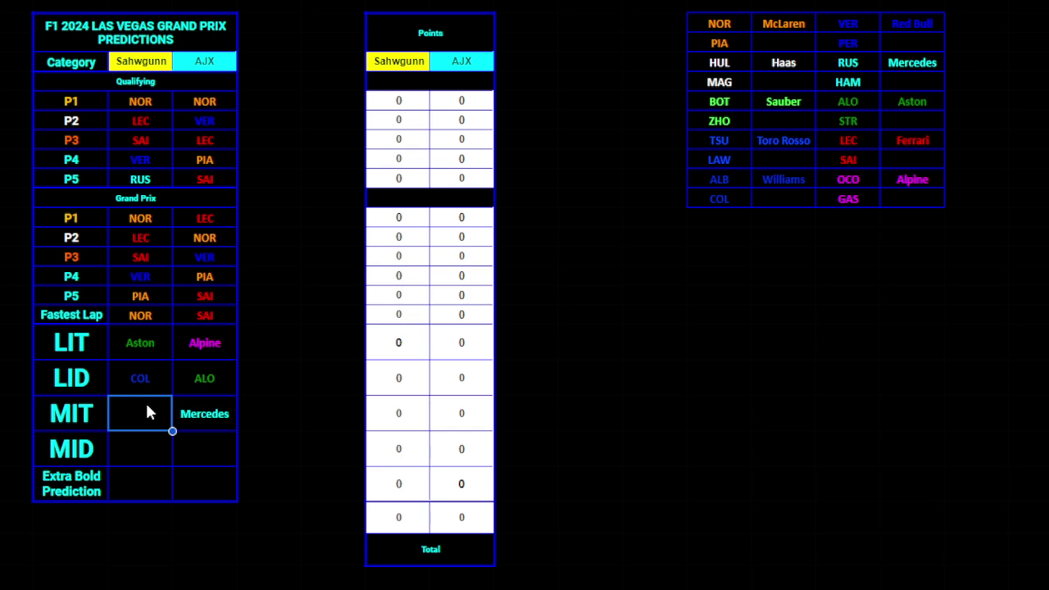
left_click(902, 146)
key("ctrl+c")
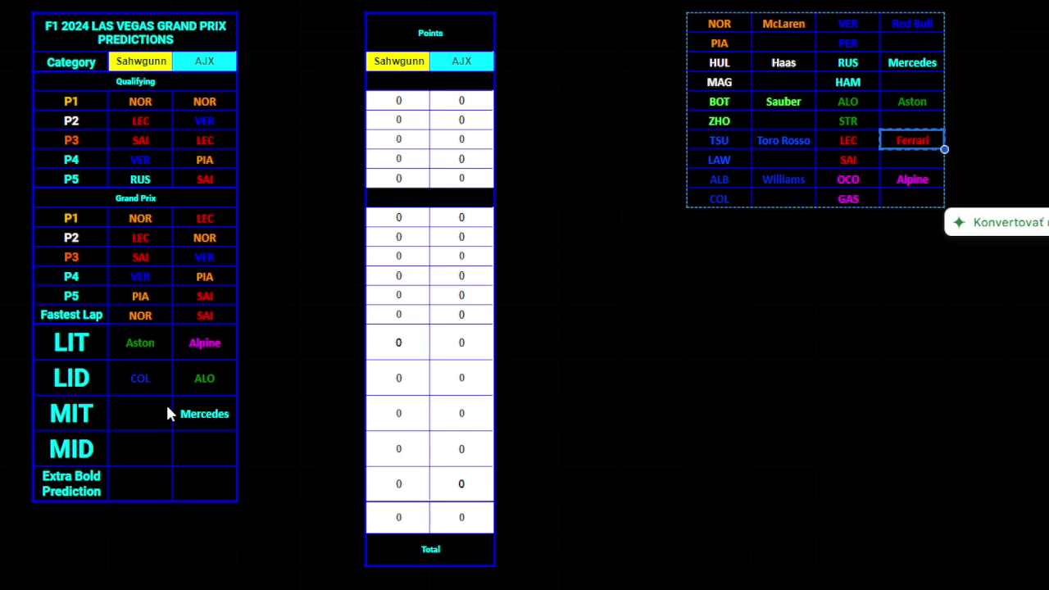
left_click(166, 406)
key("ctrl+v")
left_click(734, 428)
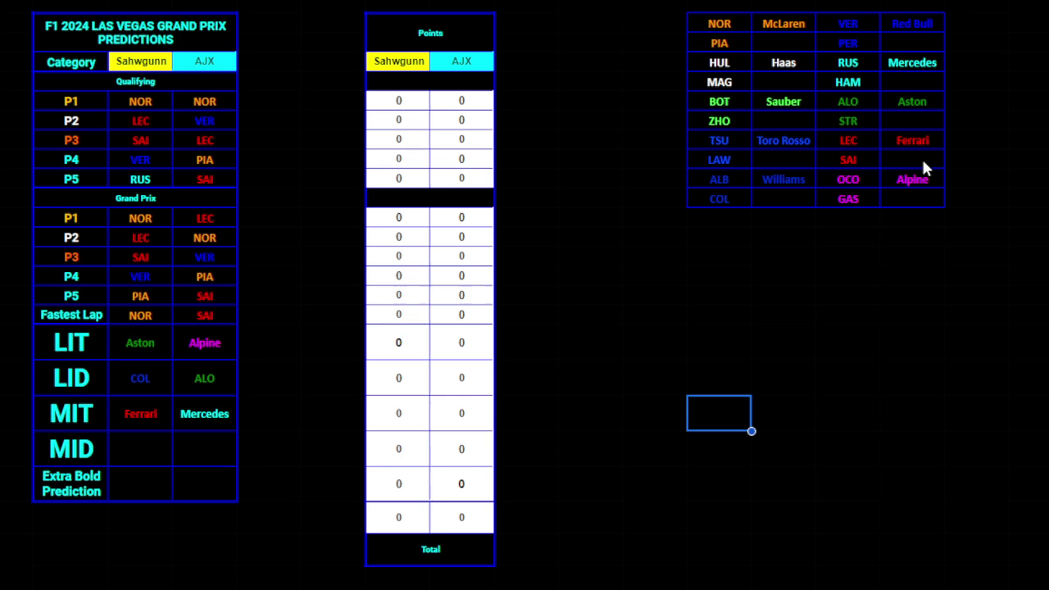
Fill the MID row with LEC in the cyan-headed column and SAI in the yellow-headed column, copying from the driver table
left_click(849, 141)
key("ctrl+c")
left_click(216, 438)
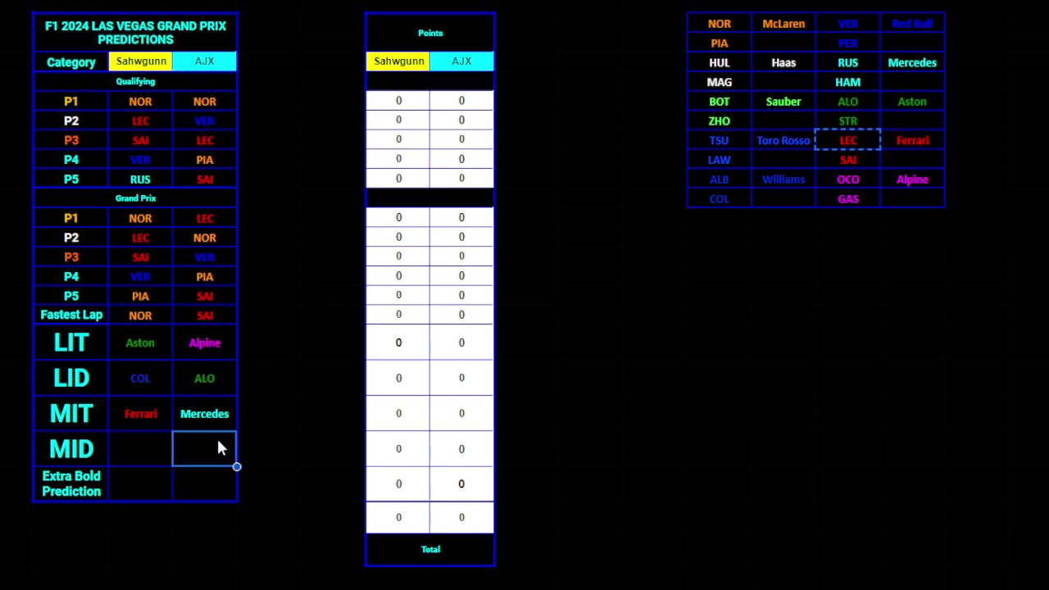
key("ctrl+v")
left_click(718, 459)
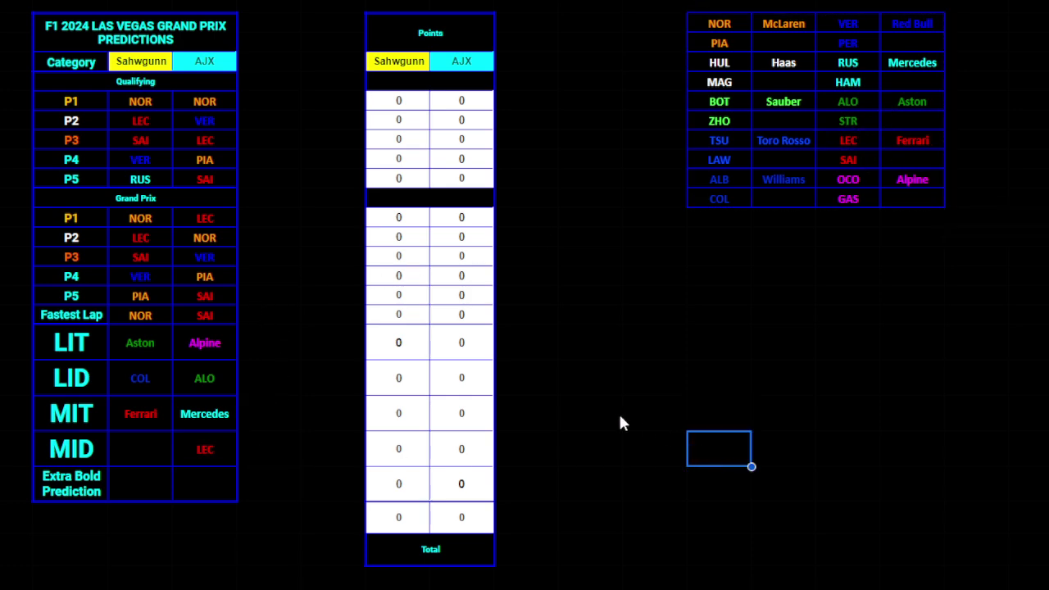
left_click(852, 160)
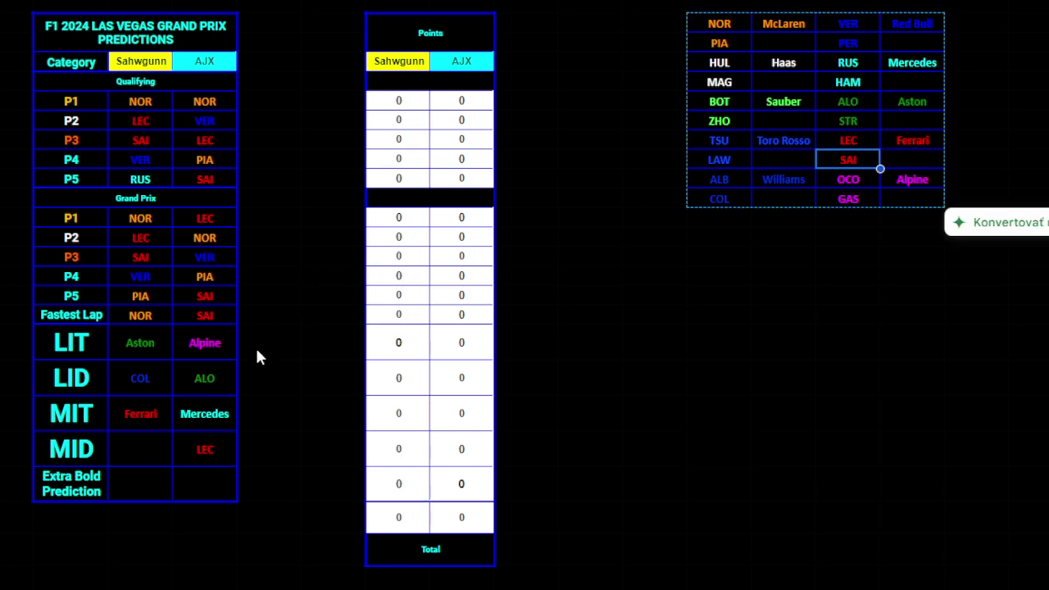
left_click(160, 457)
key("ctrl+v")
left_click(583, 477)
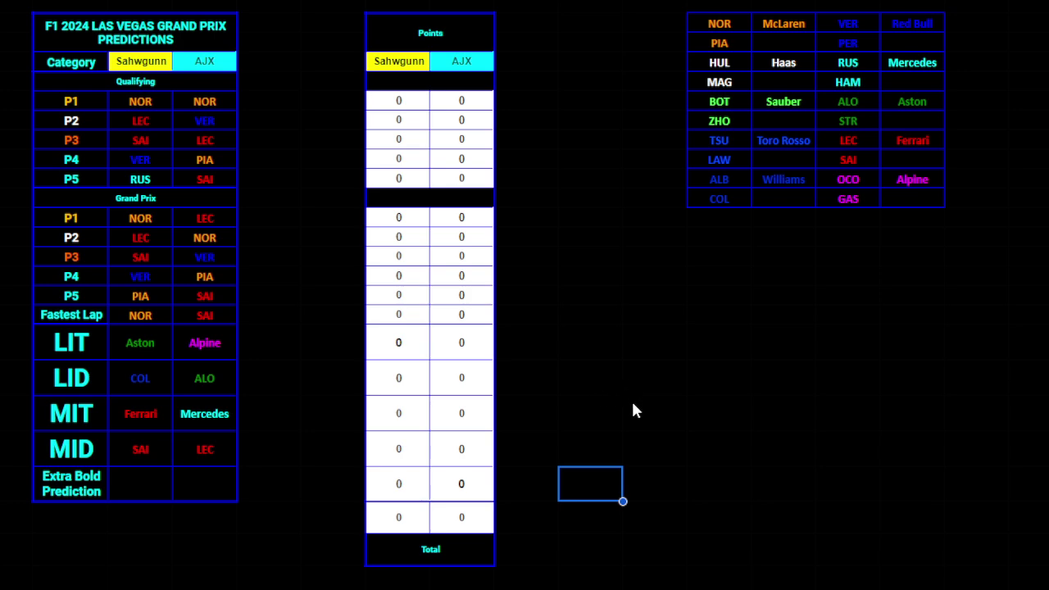
Enter "Max crashes into Lando and wins WDC" as the Extra Bold Prediction in the cyan-headed column
left_click(217, 489)
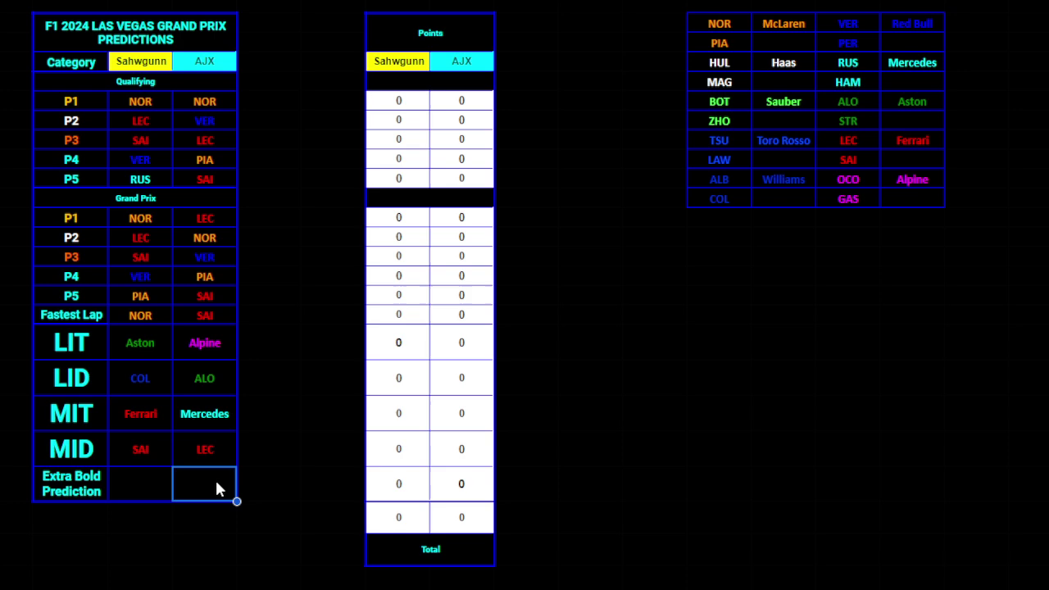
type("Max crashes into")
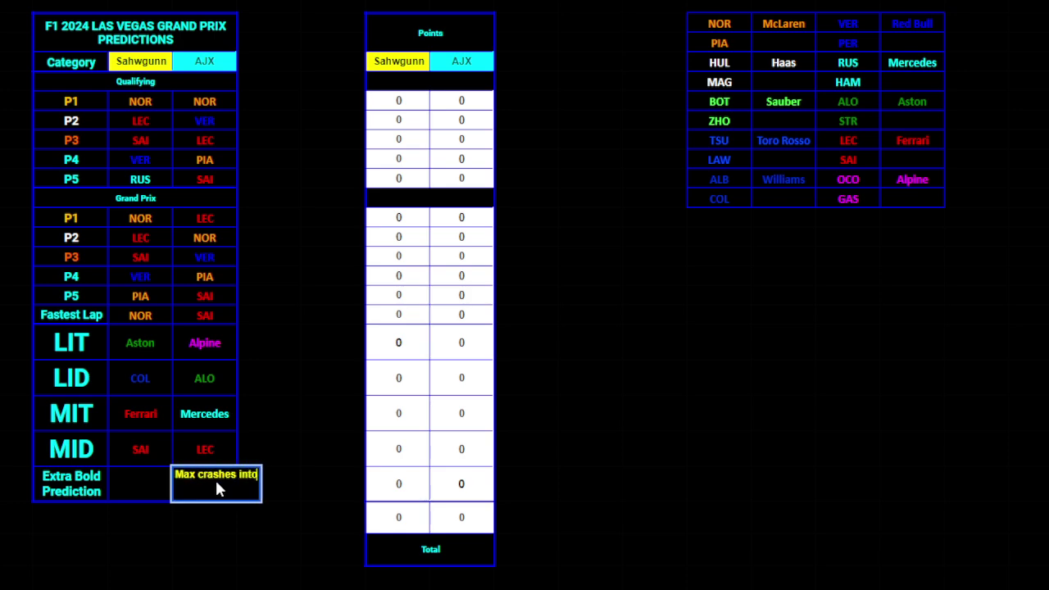
type(" Lando a")
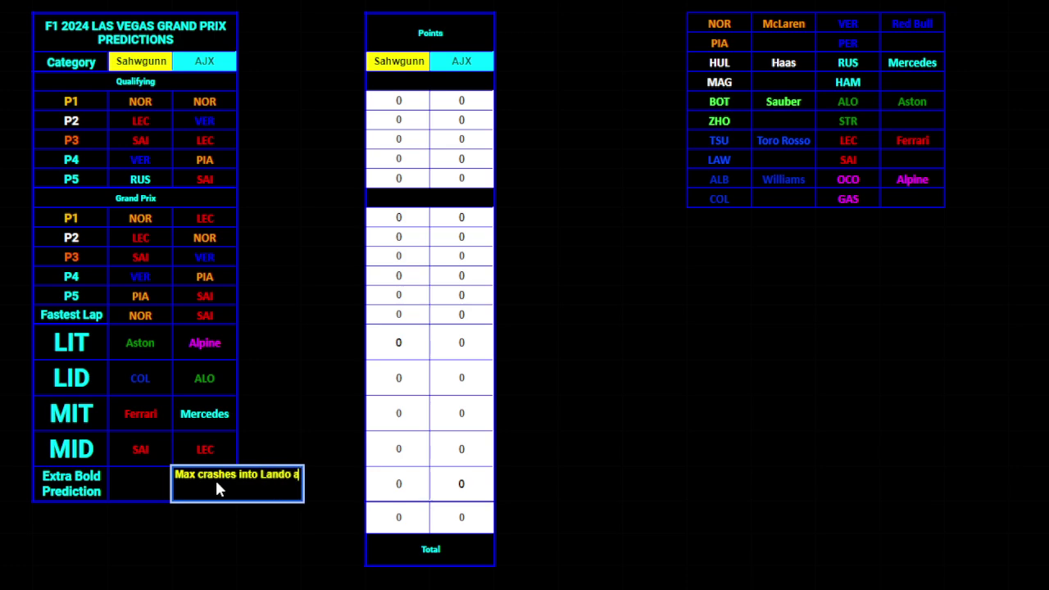
type("nd wins WD")
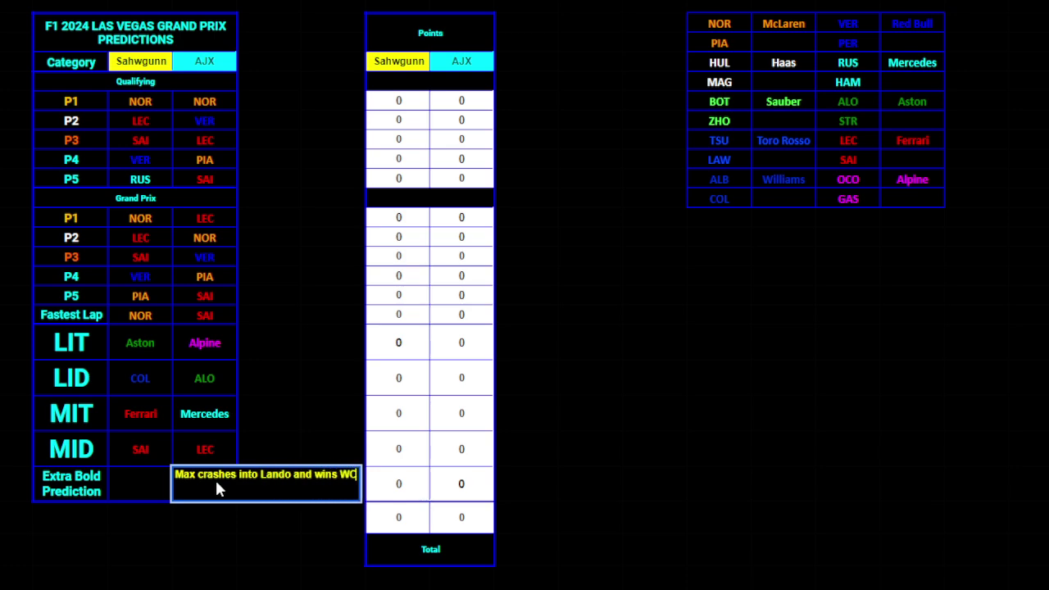
type("C")
key("Return")
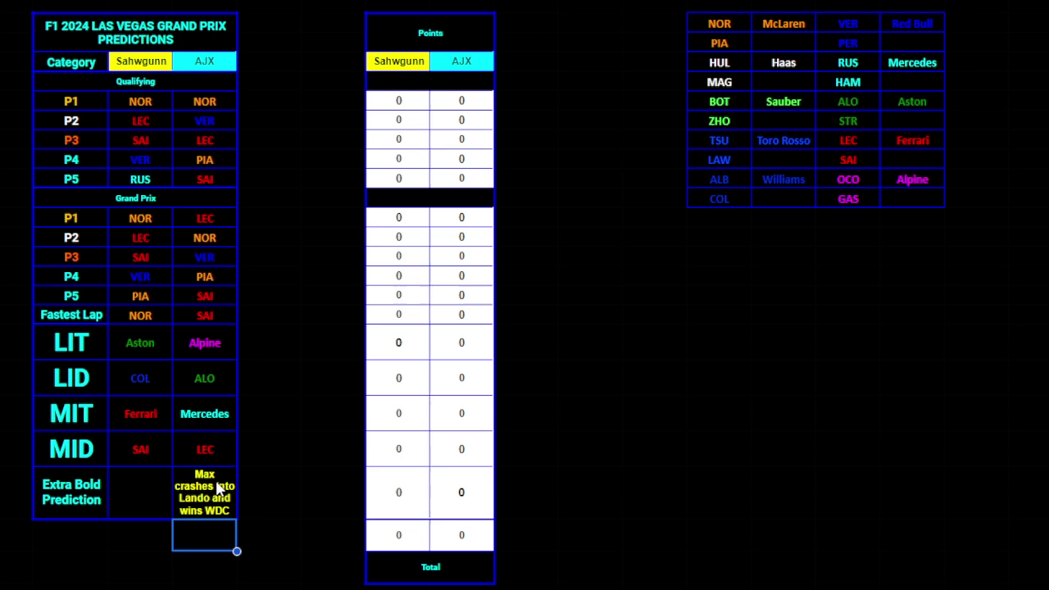
left_click(277, 492)
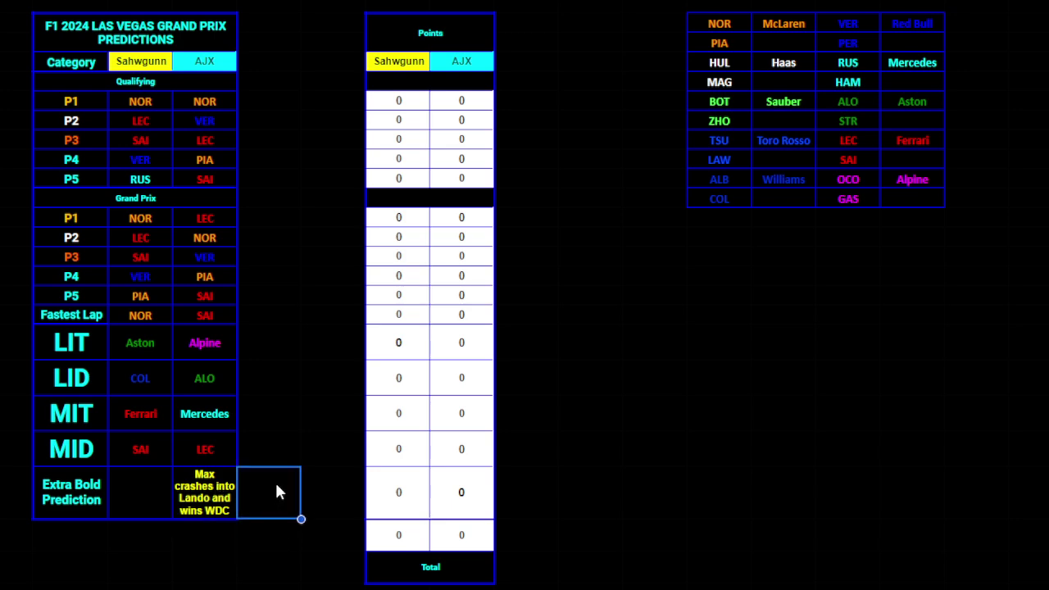
Enter "Bottas Q2" as the Extra Bold Prediction in the yellow-headed column
left_click(141, 490)
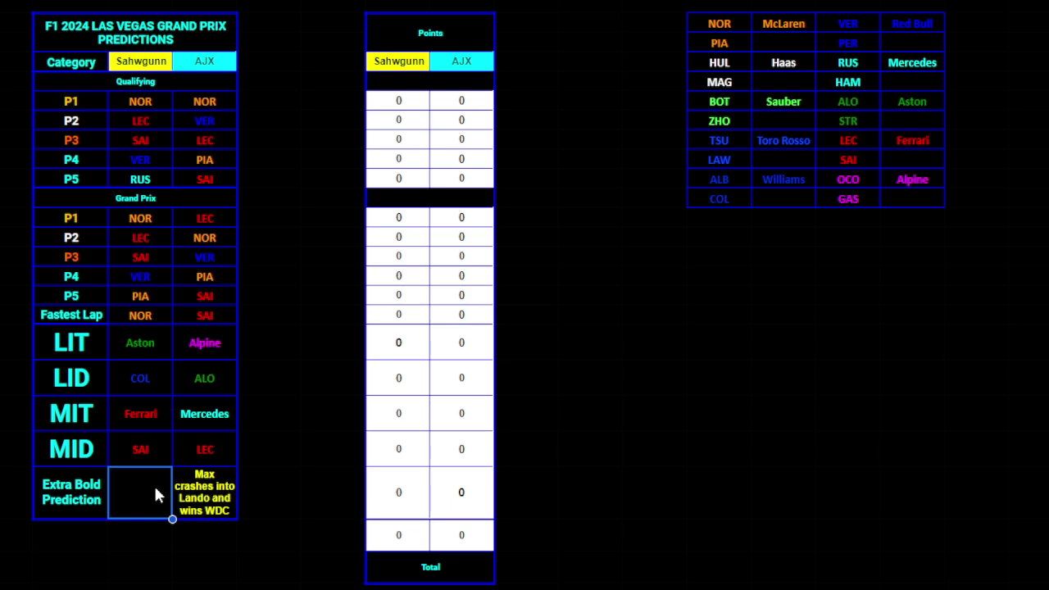
type("Bol")
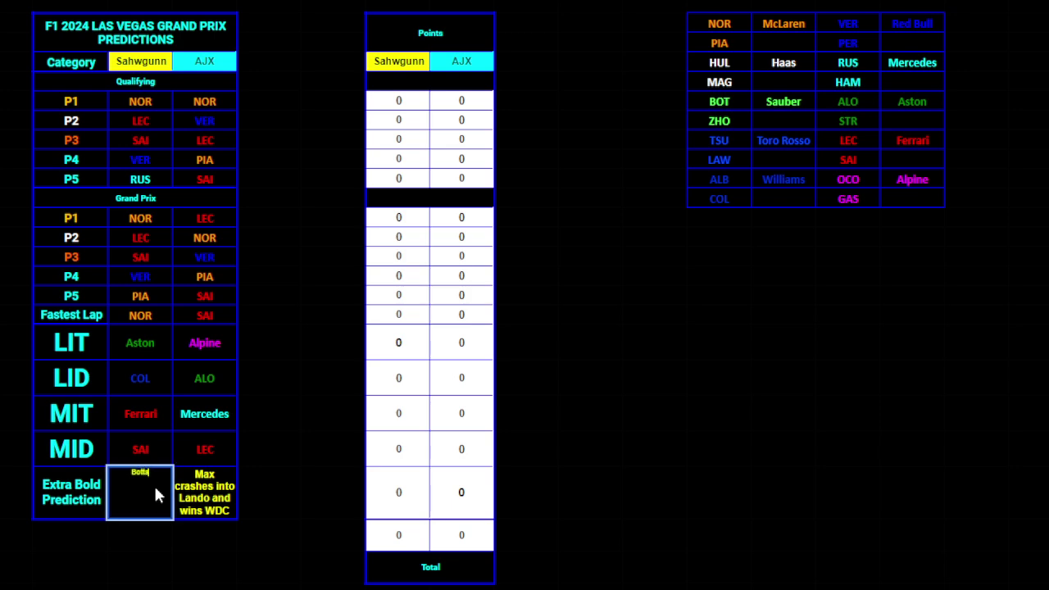
type("tas Q3")
key("Tab")
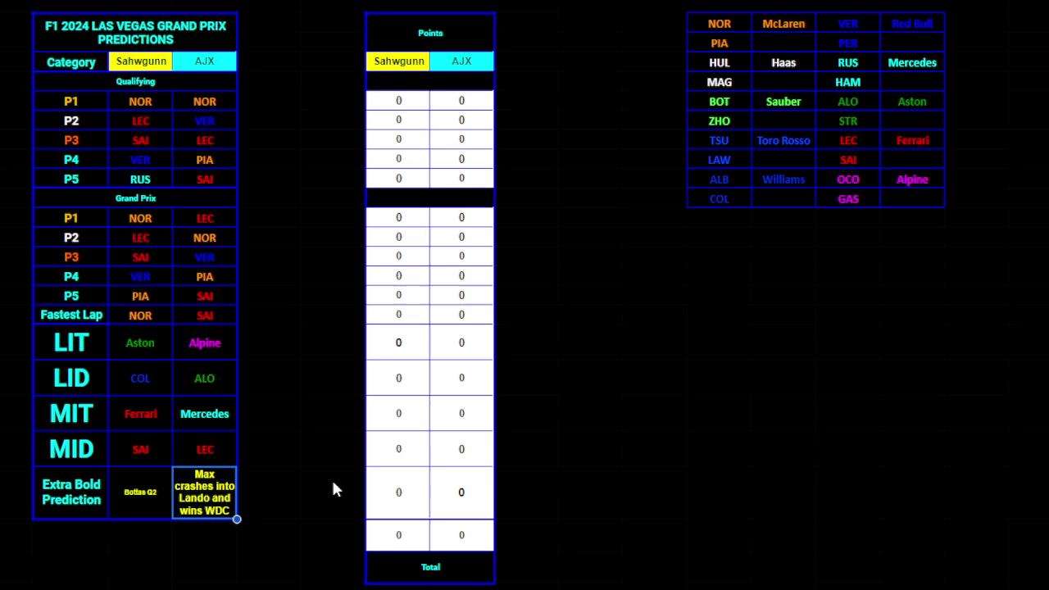
Enlarge the font of the yellow-headed column's Extra Bold Prediction until its text fills two lines of the cell
left_click(148, 490)
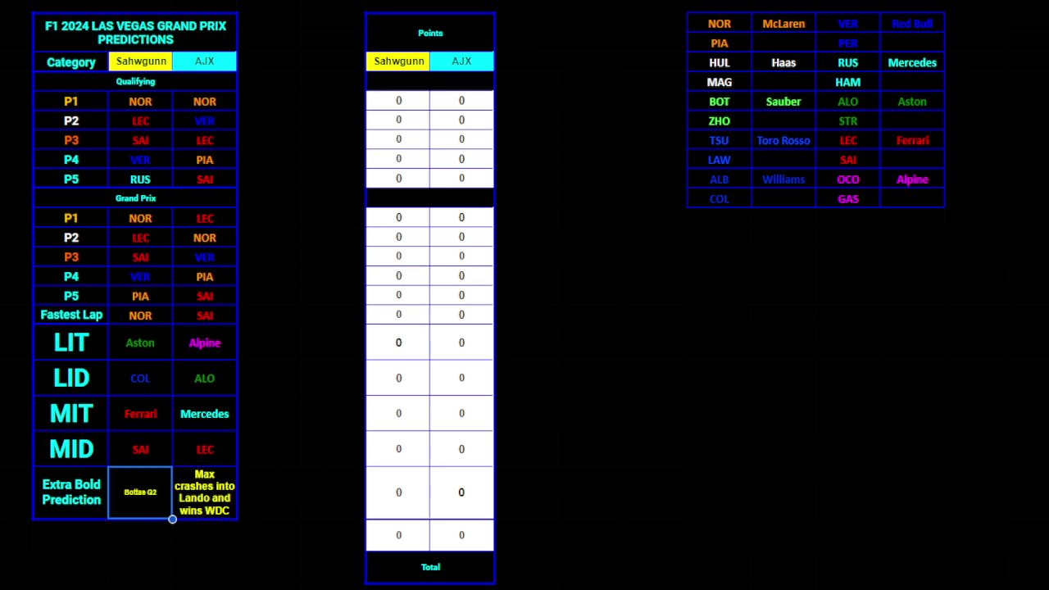
key("ctrl+shift+period")
key("ctrl+shift+period")
key("ctrl+shift+period")
key("ctrl+shift+period")
key("ctrl+shift+period")
key("ctrl+shift+period")
left_click(820, 424)
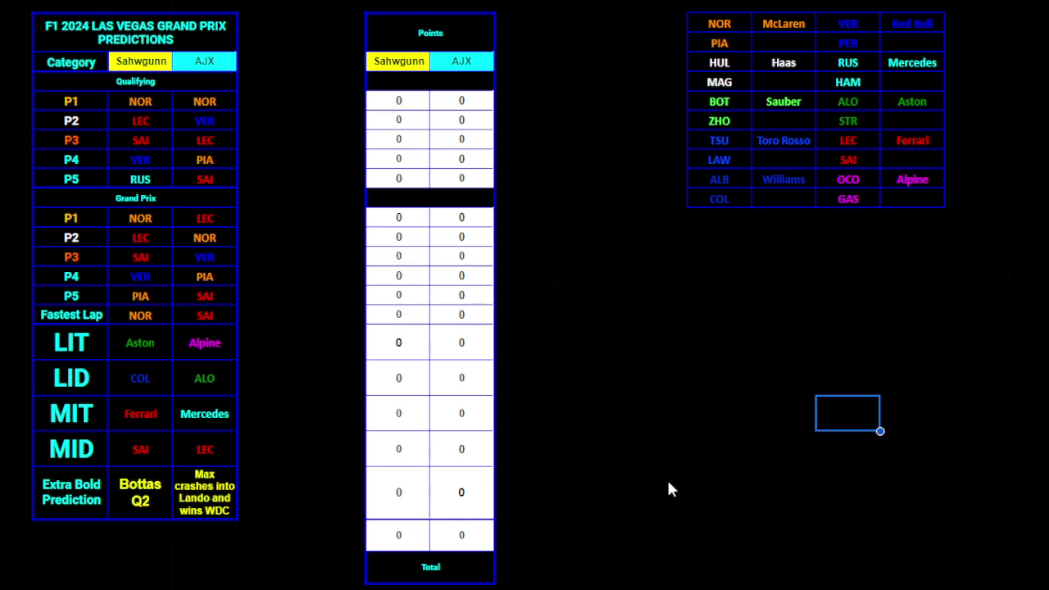